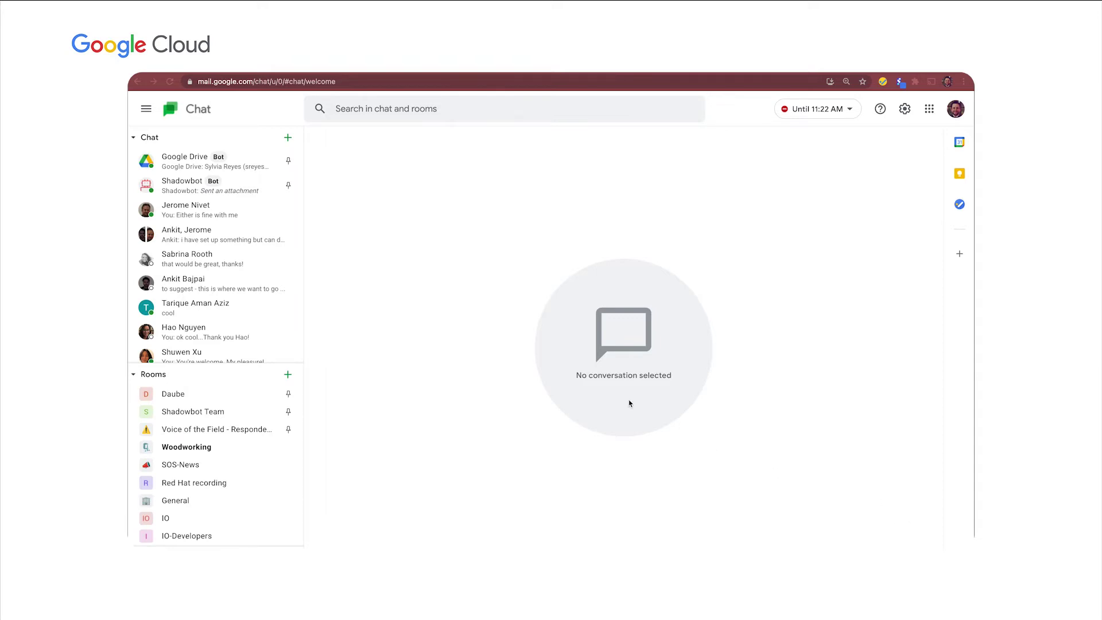
Search the bot directory for 'shadow' and start a direct chat with Shadowbot-dev.
left_click(288, 139)
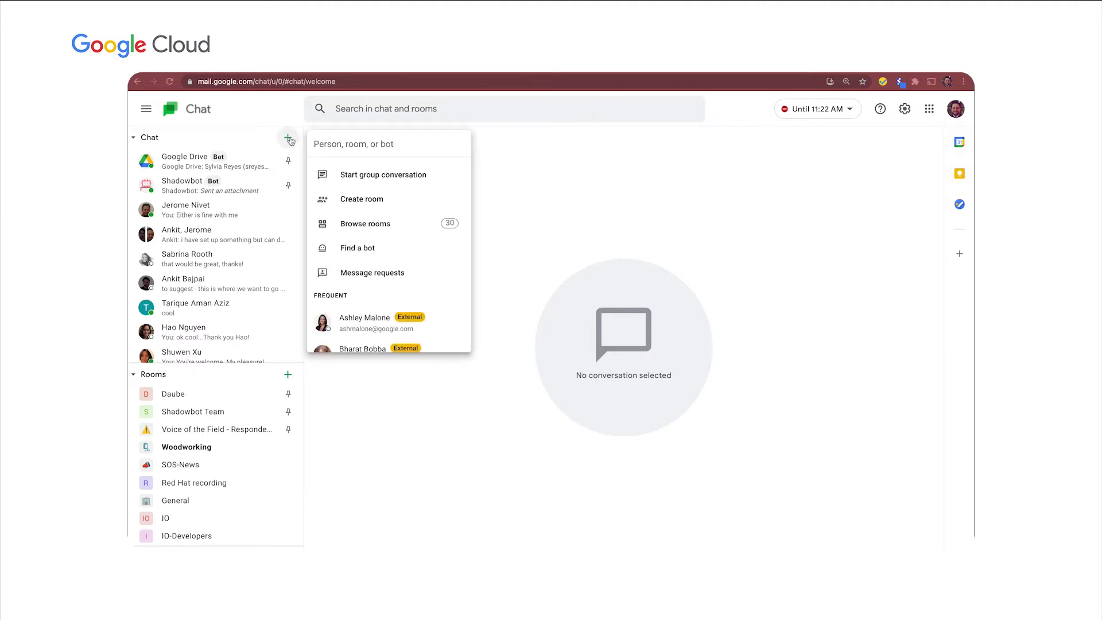
left_click(372, 252)
left_click(491, 178)
type("sha")
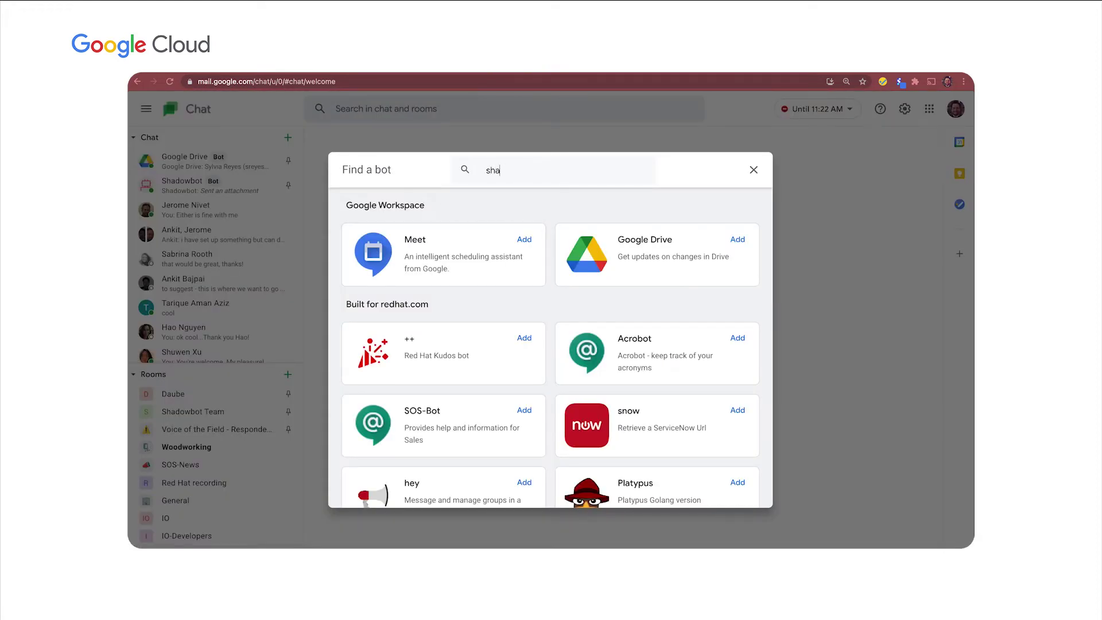
type("dow")
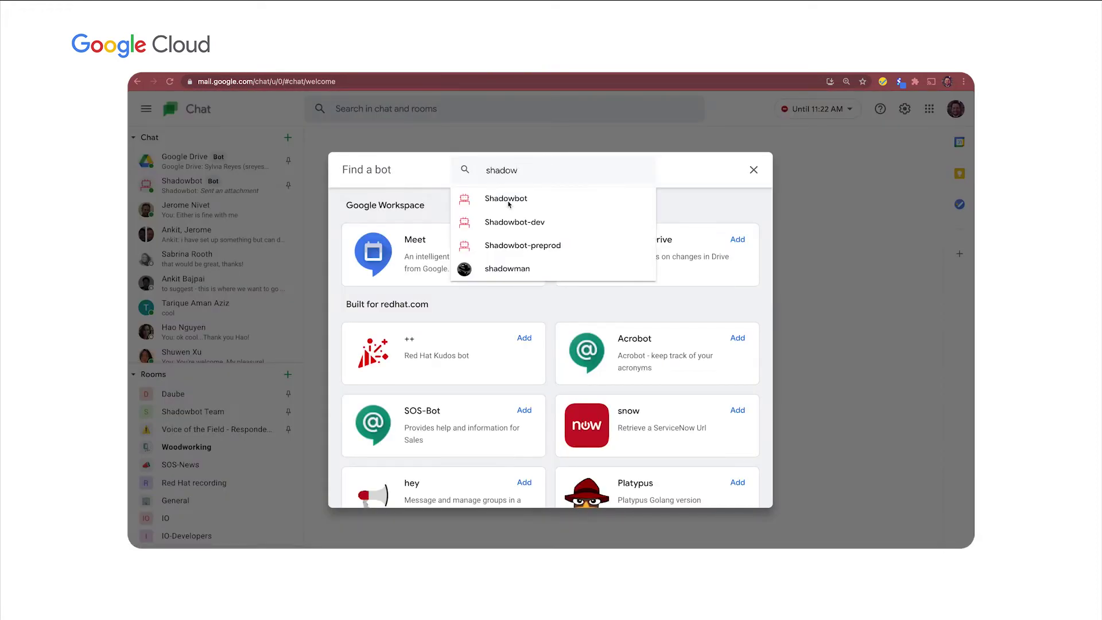
left_click(515, 228)
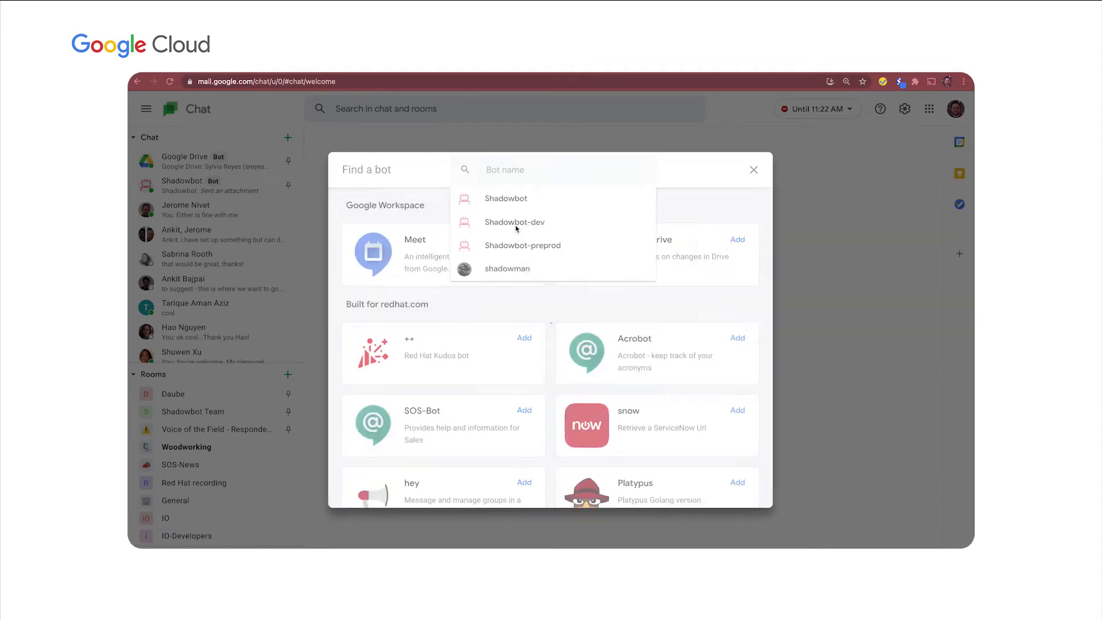
left_click(636, 229)
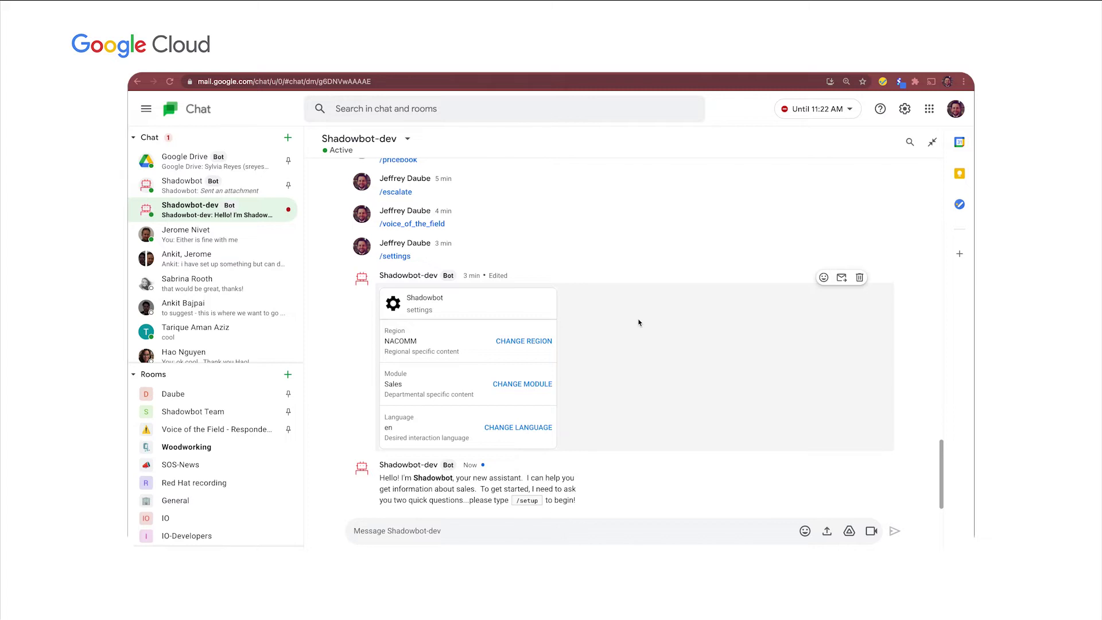
Send the bot 'help', 'What is zvo', 'I am feeling lonely', then 'home'.
type("help")
key("Return")
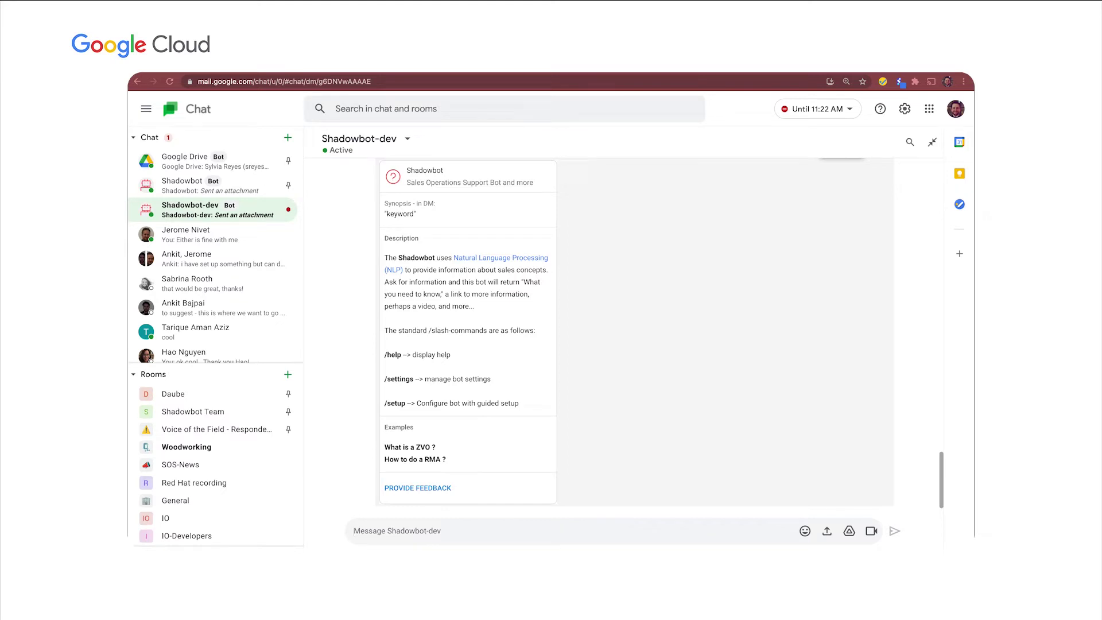
type("What is zvo")
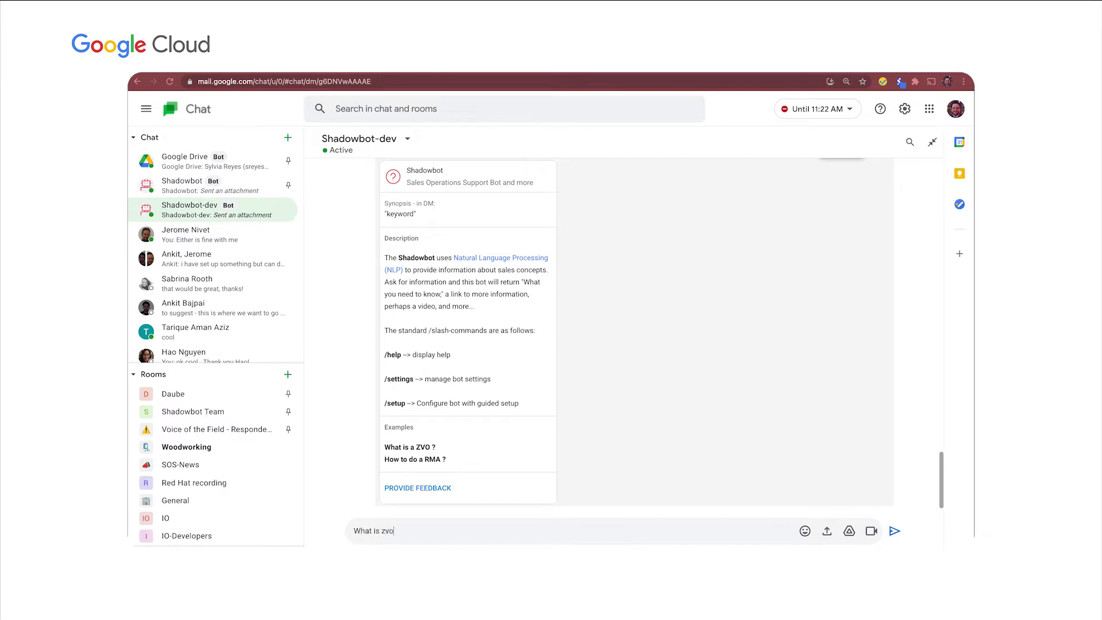
key("Return")
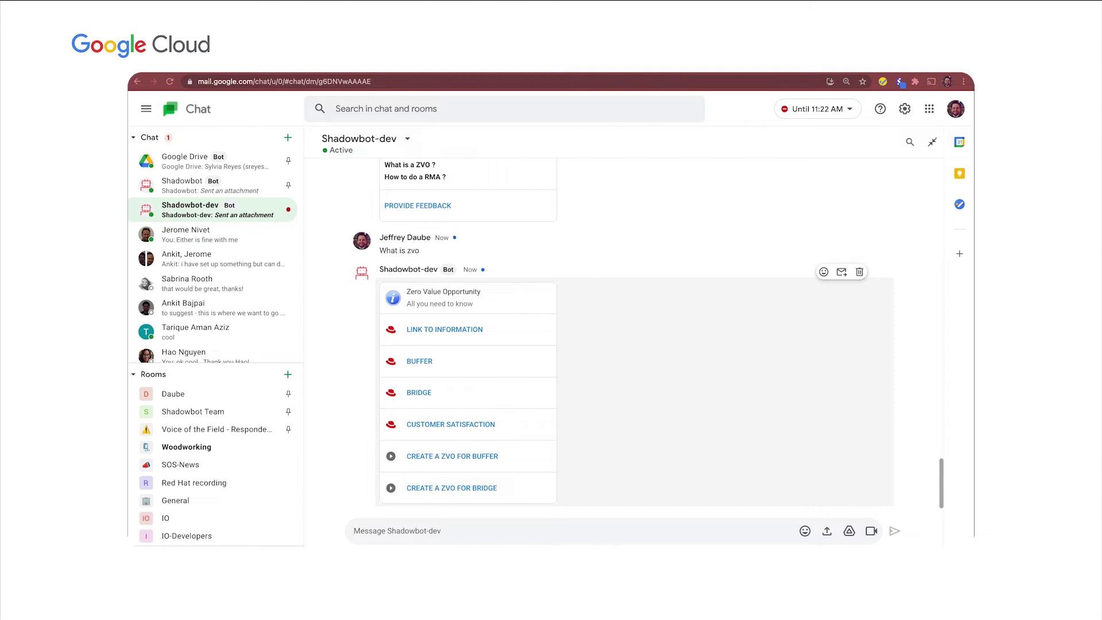
type("I am feeling lonely")
key("Return")
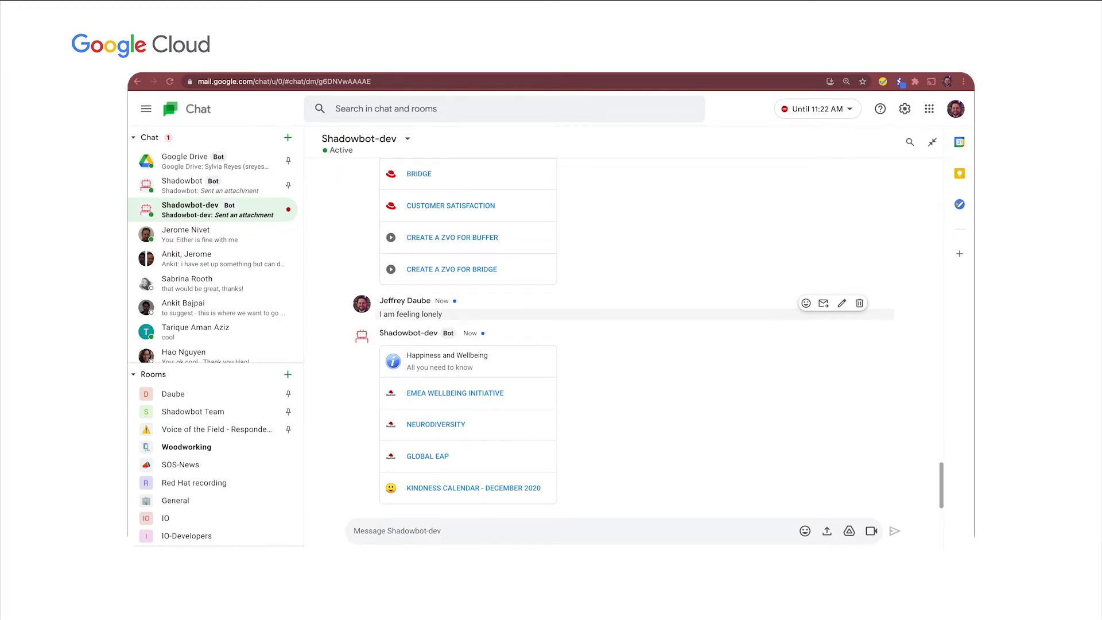
type("home")
key("Return")
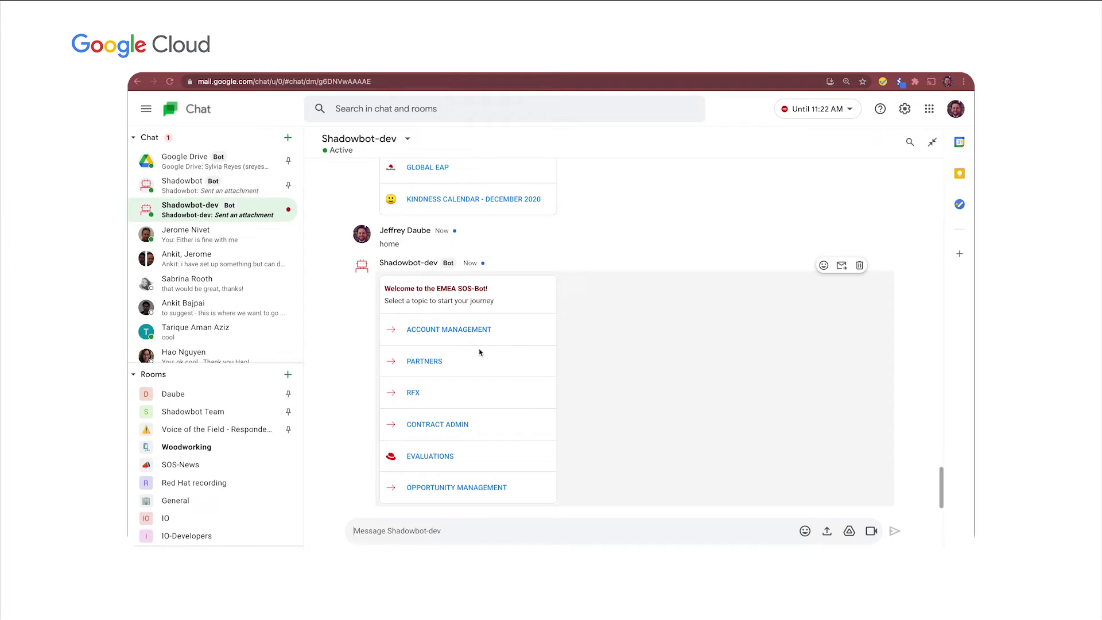
Choose Account Management, then Account Planning on the bot's topic card.
left_click(457, 332)
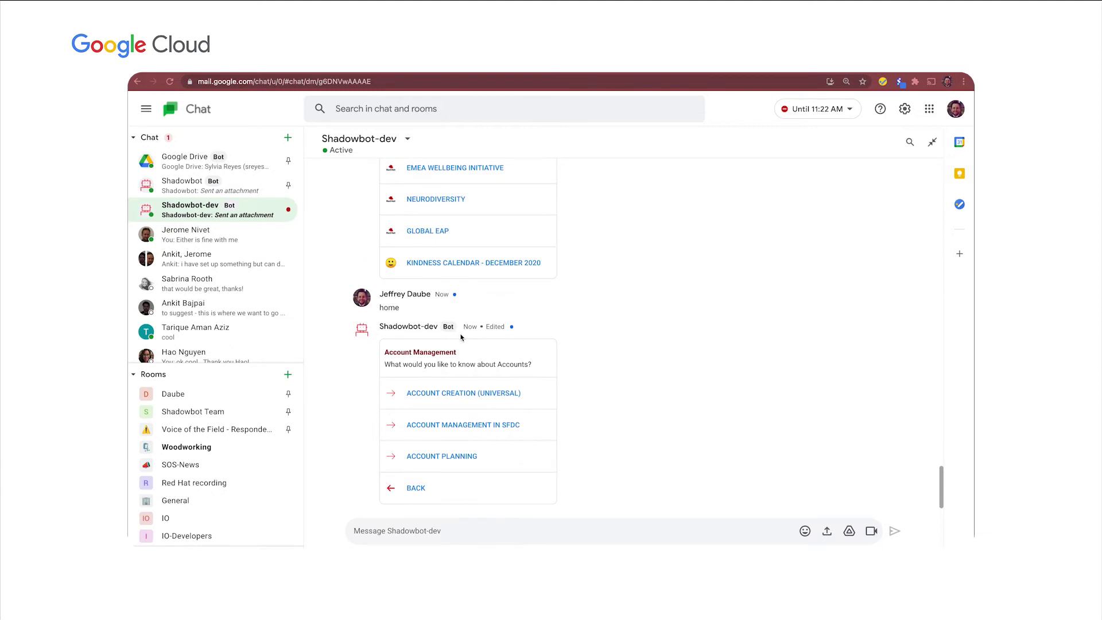
left_click(457, 465)
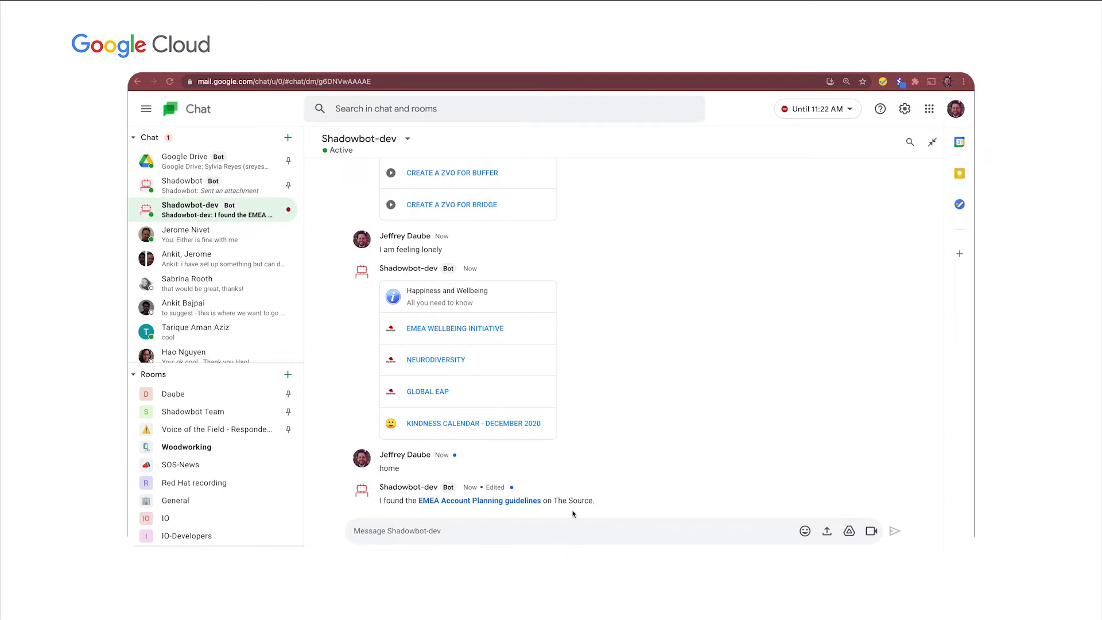
left_click(538, 536)
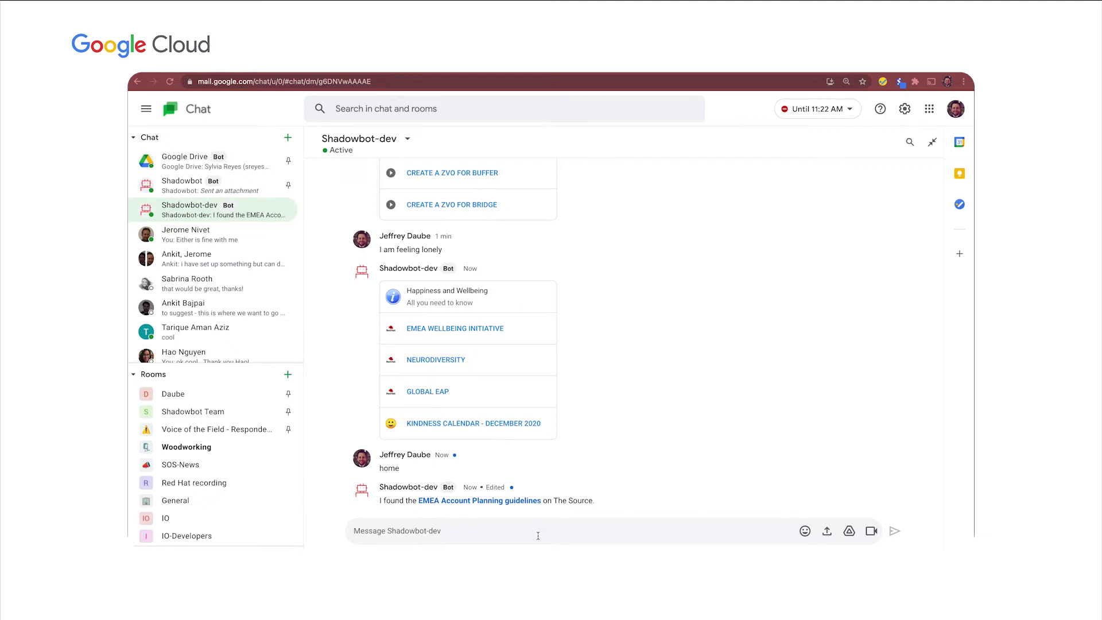
Run /pricebook and search with route to market Direct and currency EUR.
type("/")
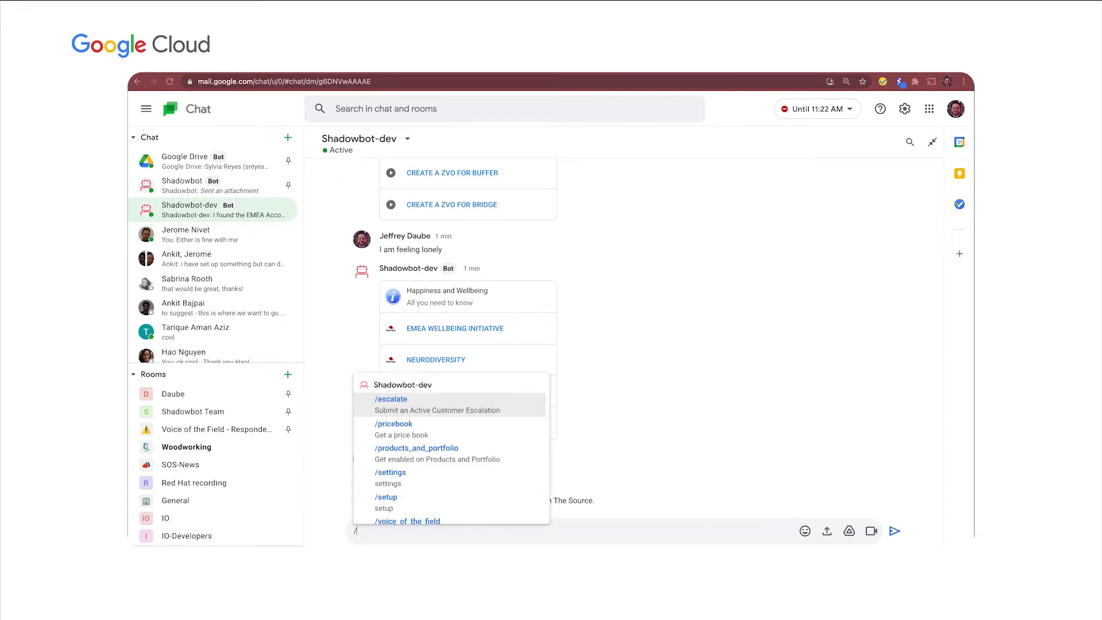
key("Down")
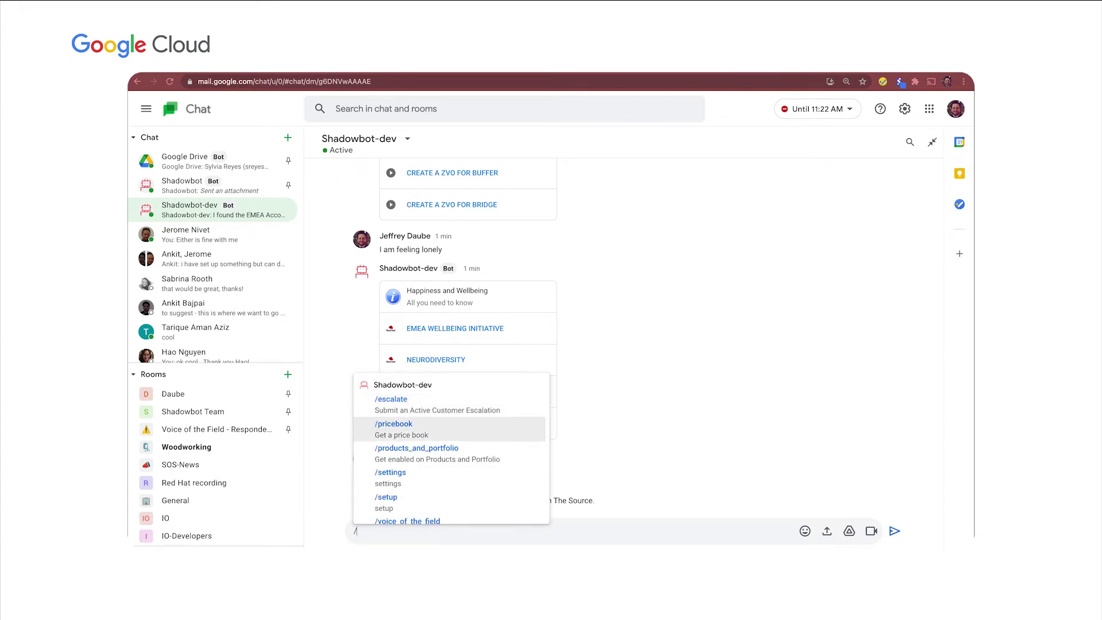
key("Return")
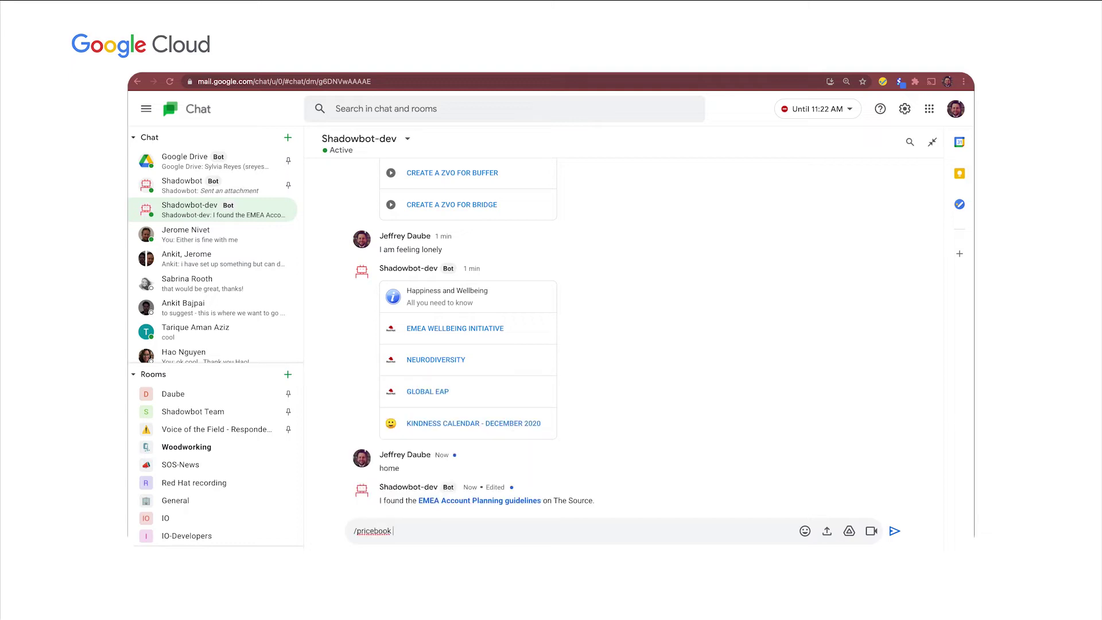
key("Return")
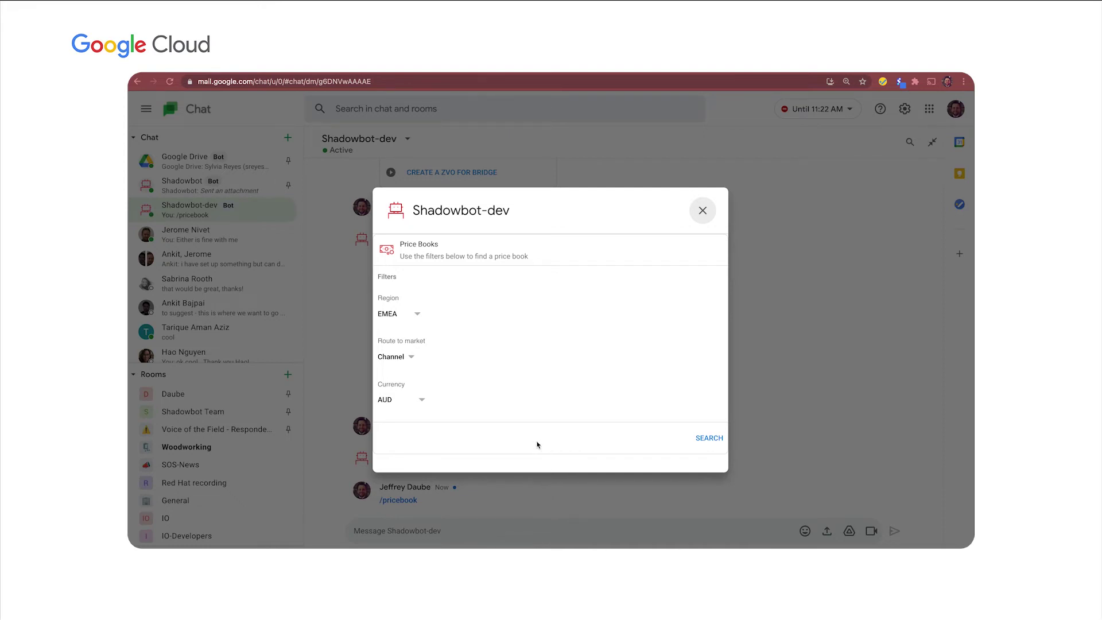
left_click(410, 358)
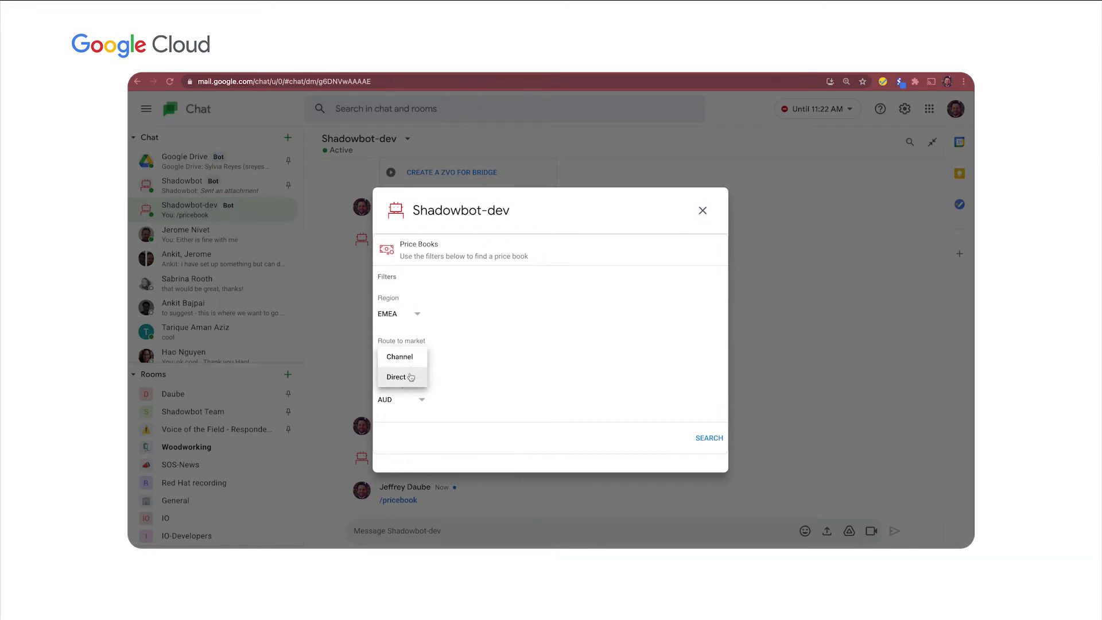
left_click(402, 377)
left_click(421, 402)
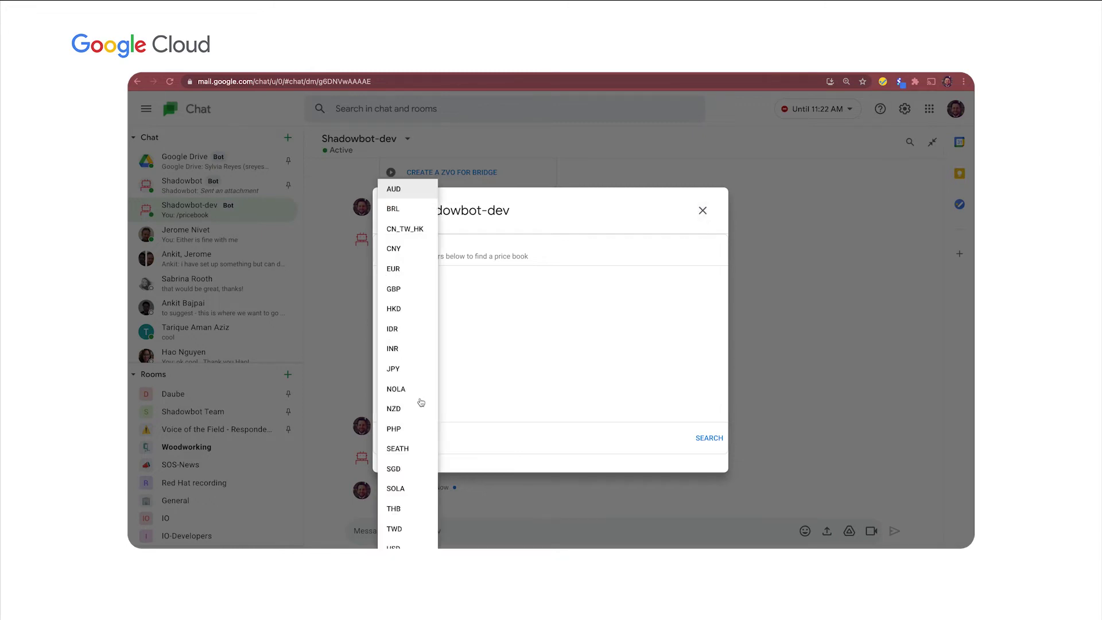
left_click(402, 270)
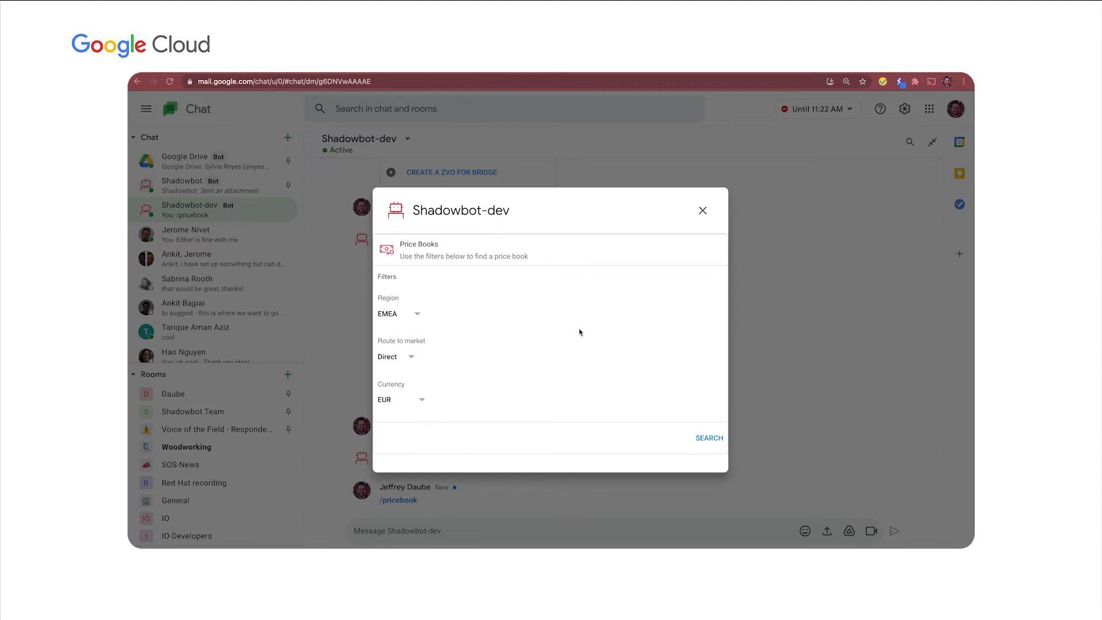
left_click(710, 438)
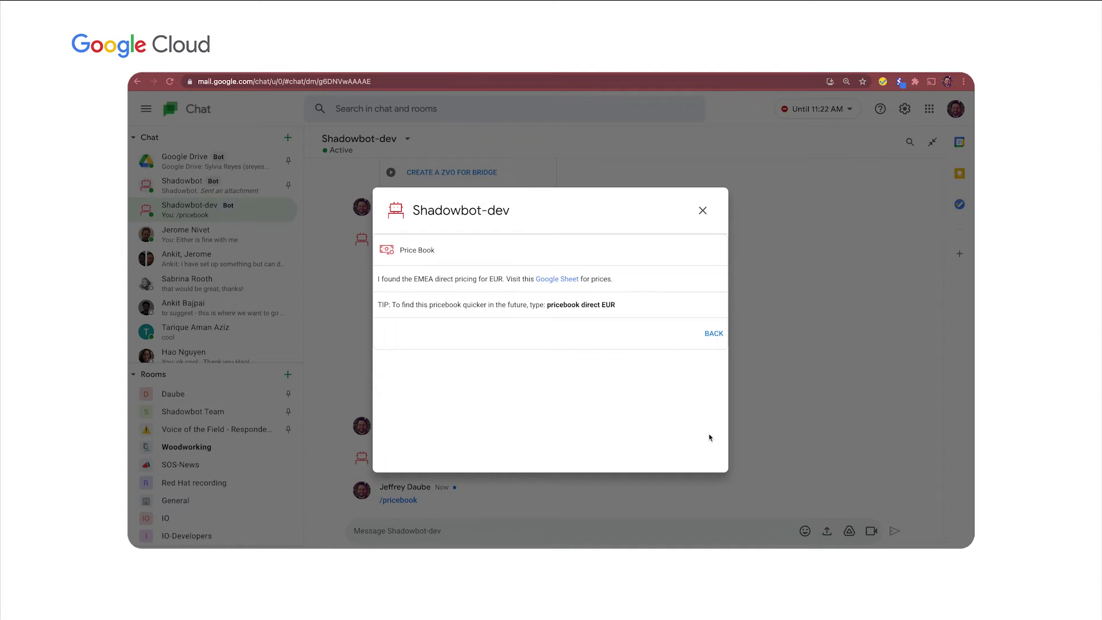
View the matching price book spreadsheet, then close it and the result dialog.
left_click(562, 280)
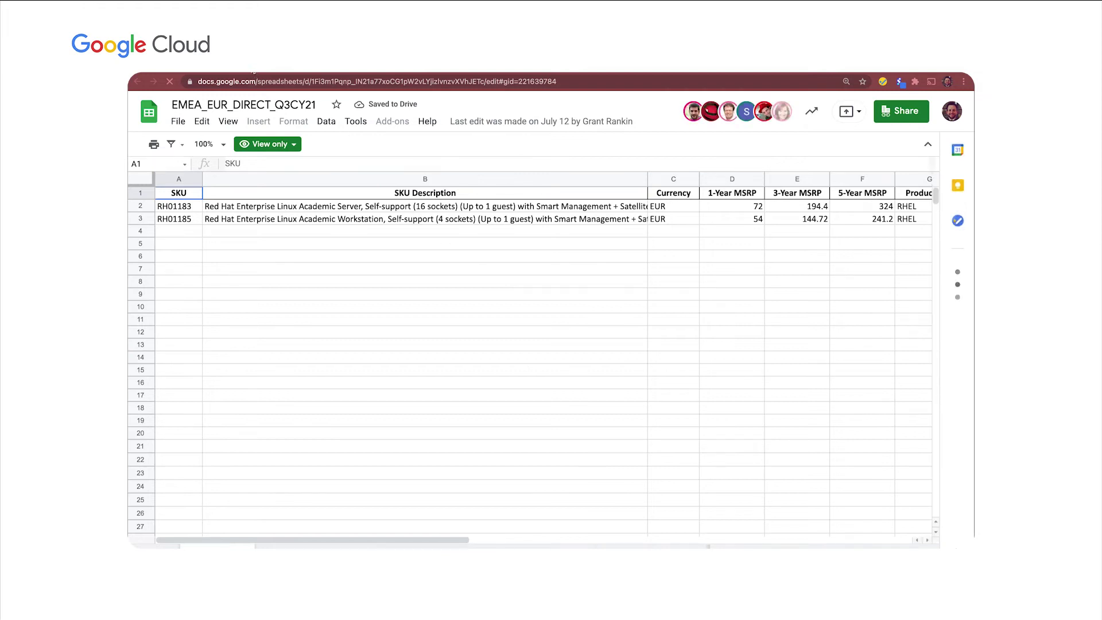
key("ctrl+w")
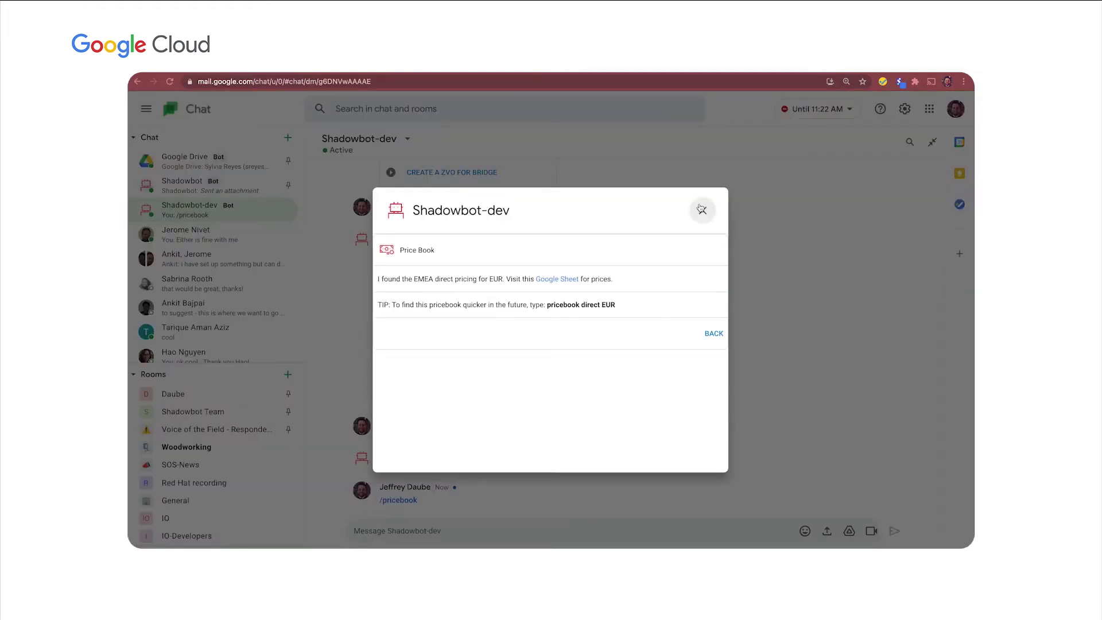
left_click(702, 209)
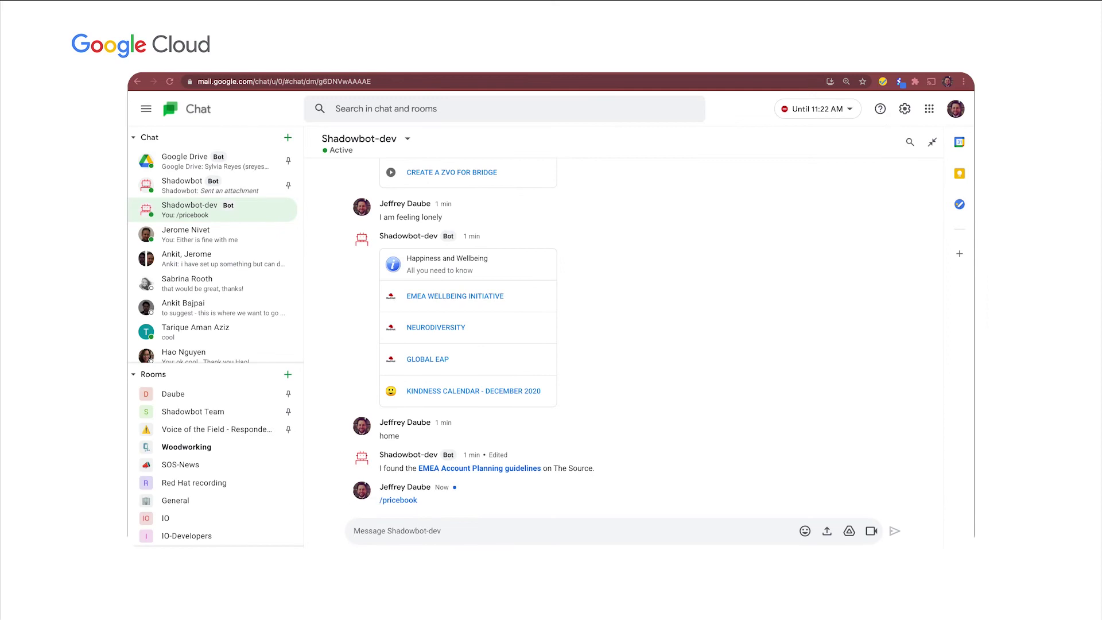
type("/")
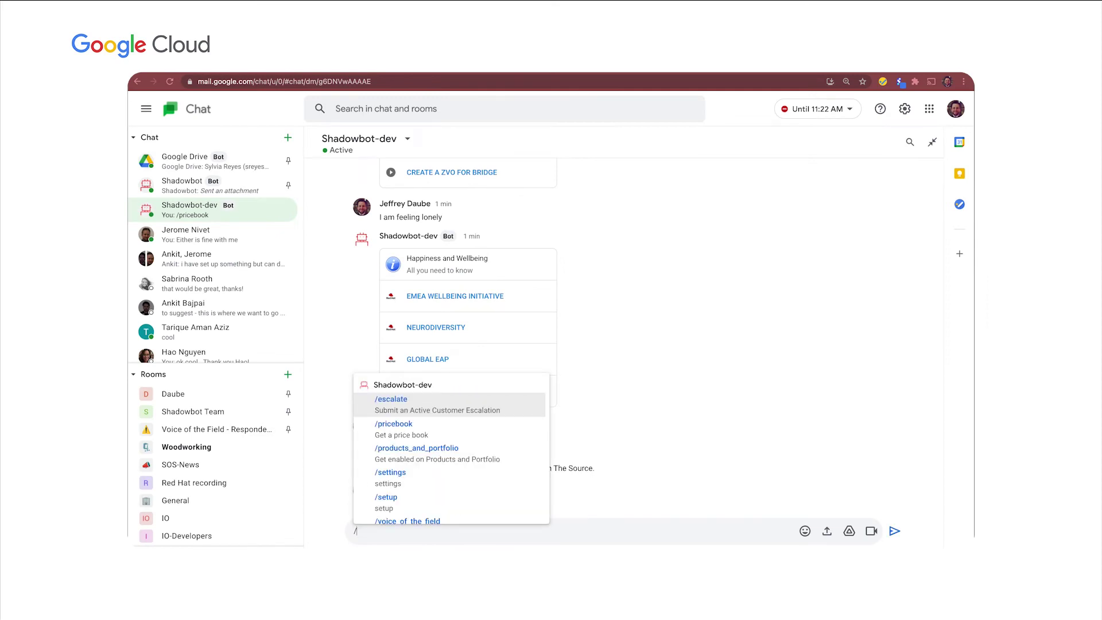
Submit /escalate with a phone number, call-back requested, ticket abc123 and issue 'Customer system is down...help'.
key("Return")
key("Return")
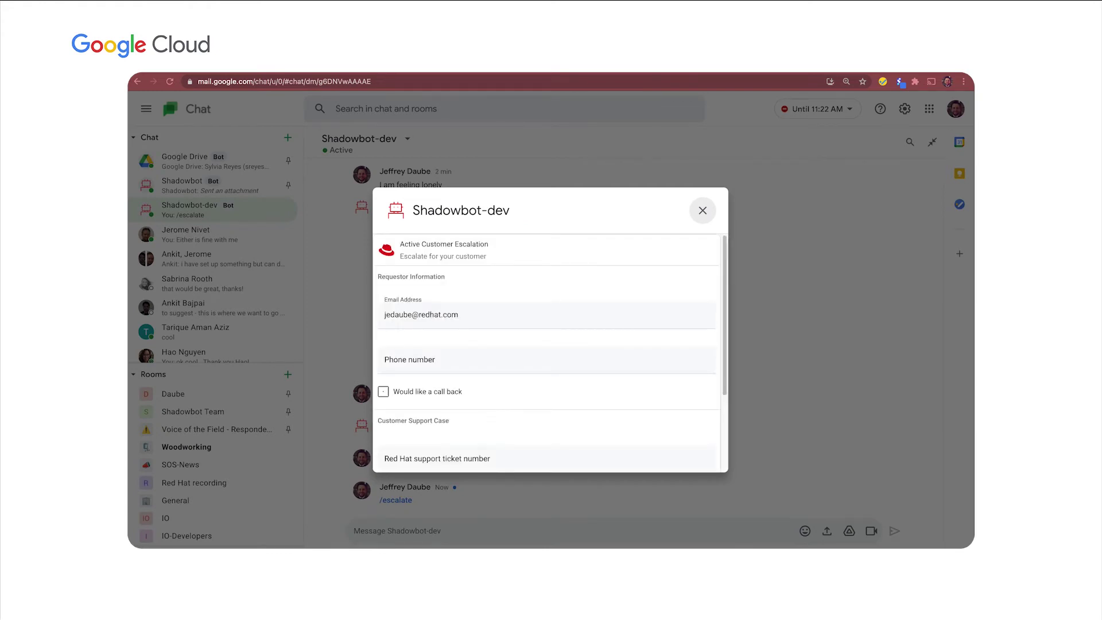
left_click(406, 361)
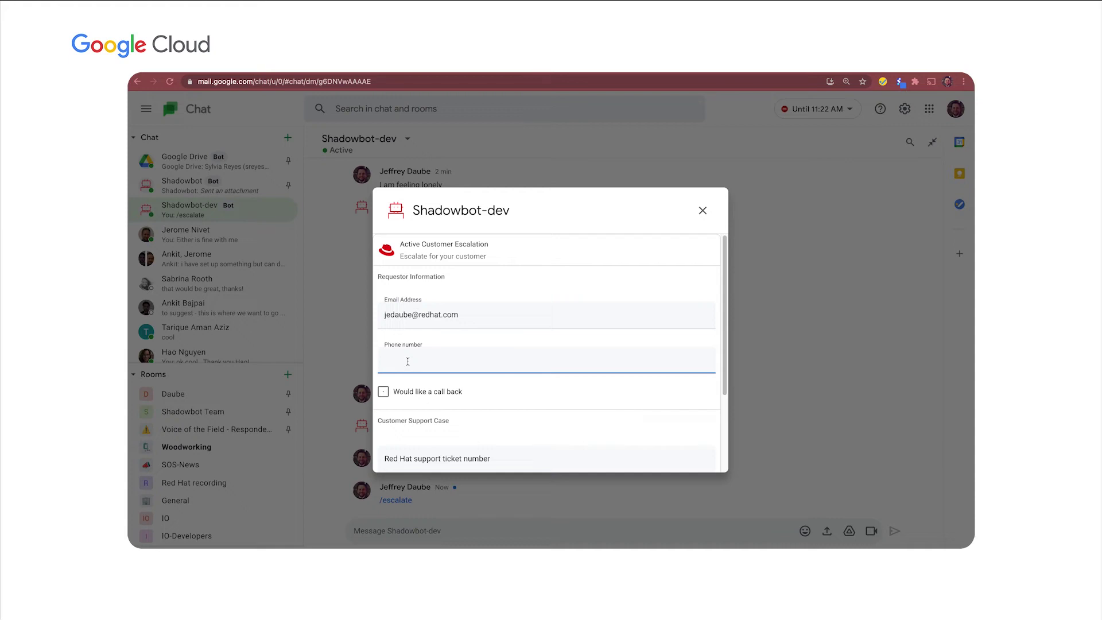
left_click(384, 393)
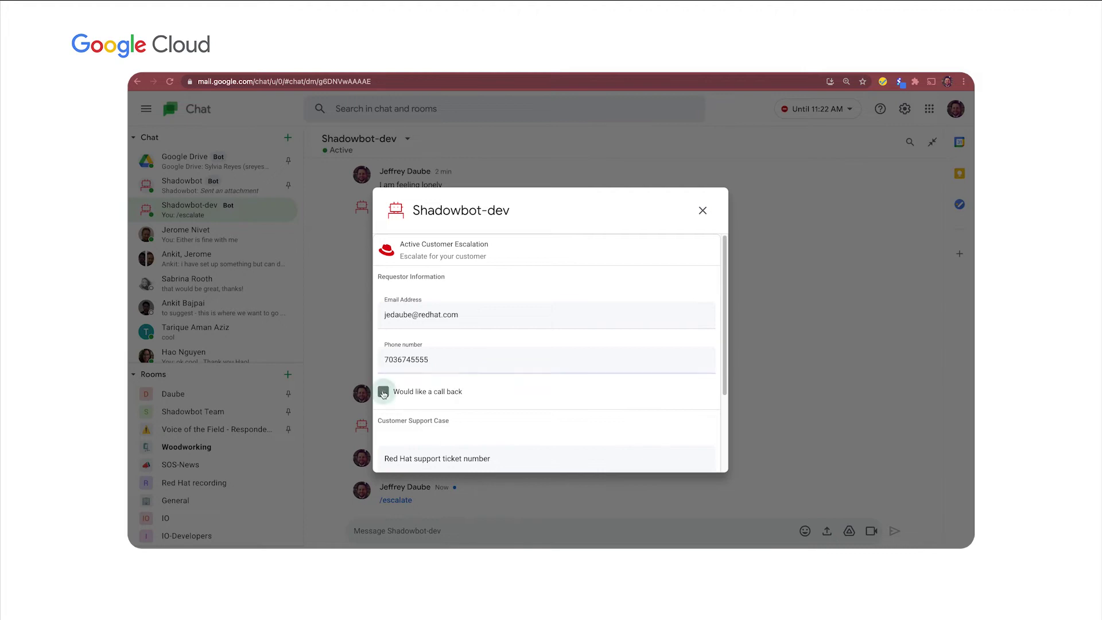
scroll(410, 404, "down", 2)
left_click(414, 351)
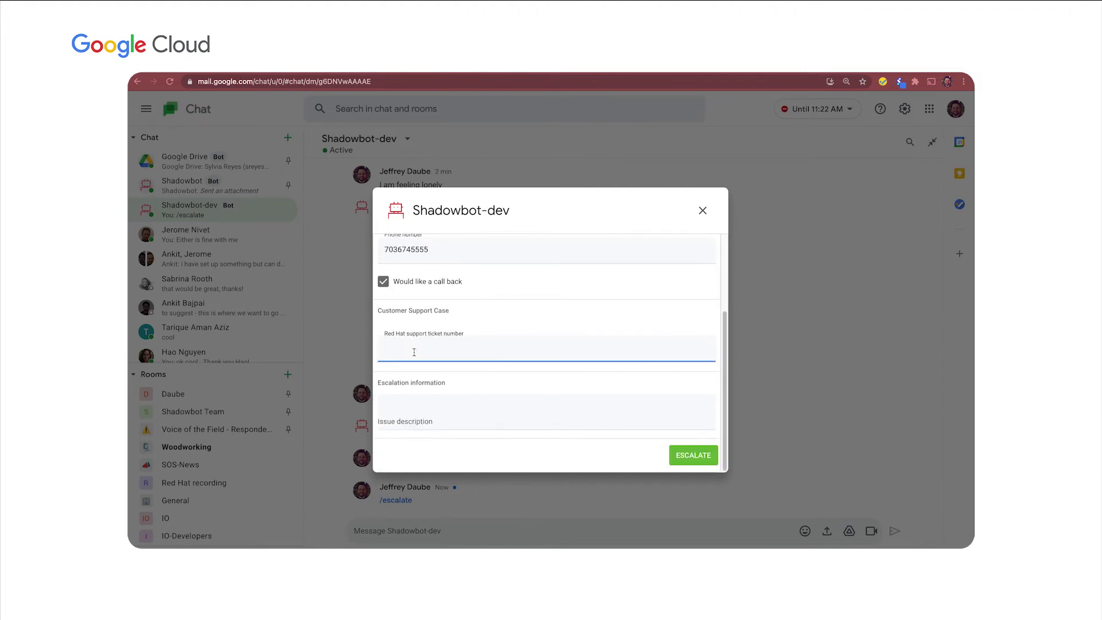
type("abc123")
left_click(419, 418)
type("Cus")
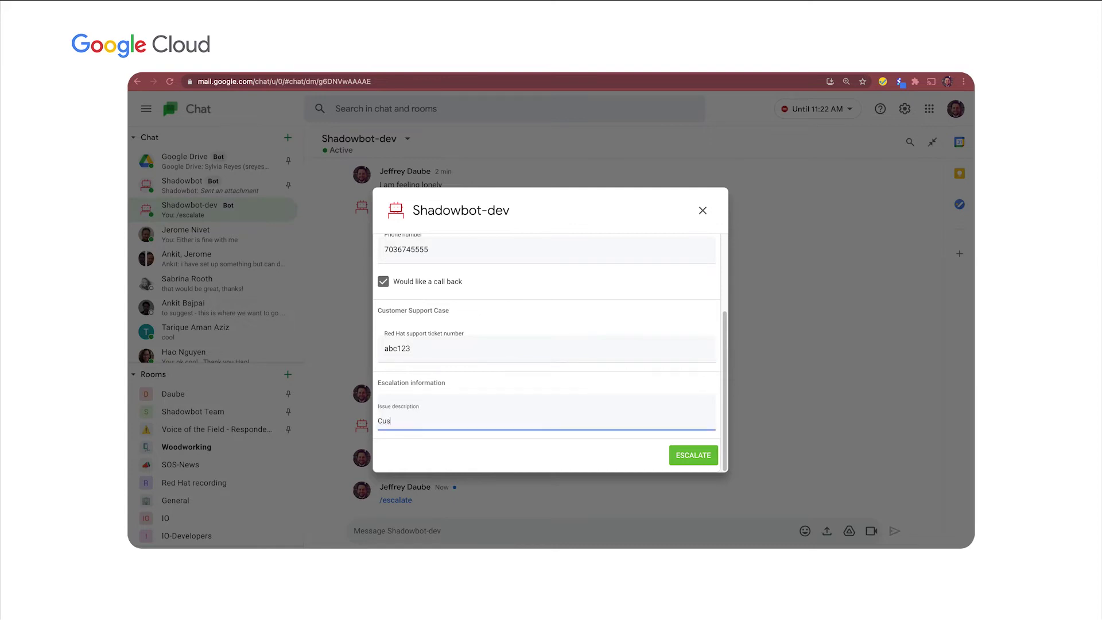
type("tomer system is down...help!")
left_click(686, 457)
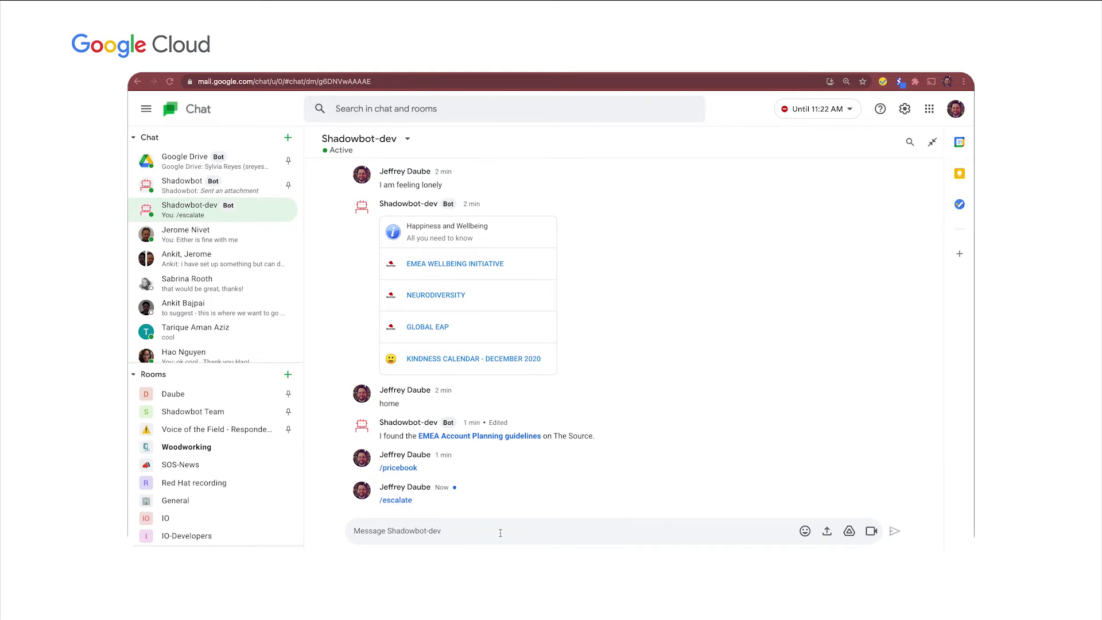
Send the /voice_of_the_field command to Shadowbot-dev.
type("/")
key("Up")
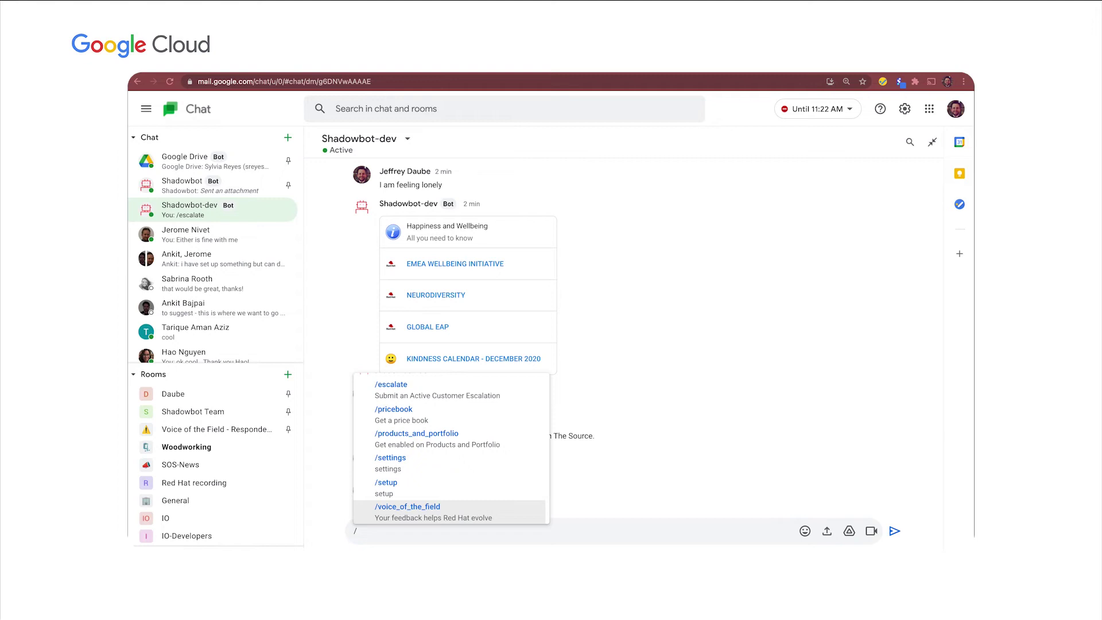
key("Return")
key("Return")
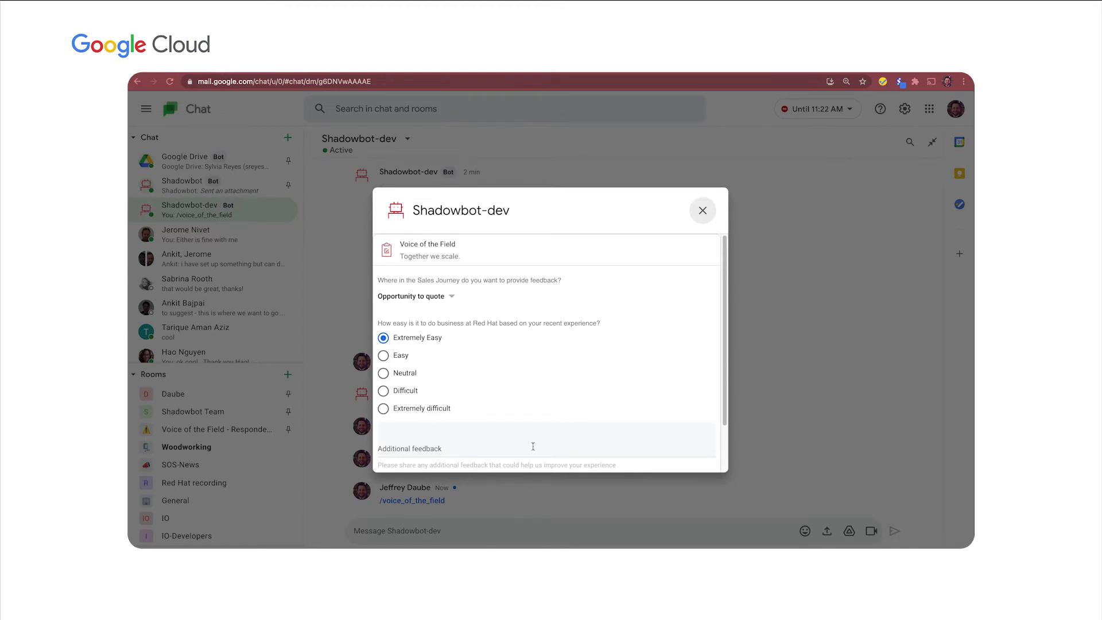
Choose Order to cash, rate it Extremely difficult, add 'The process simply took too long', and submit.
left_click(447, 300)
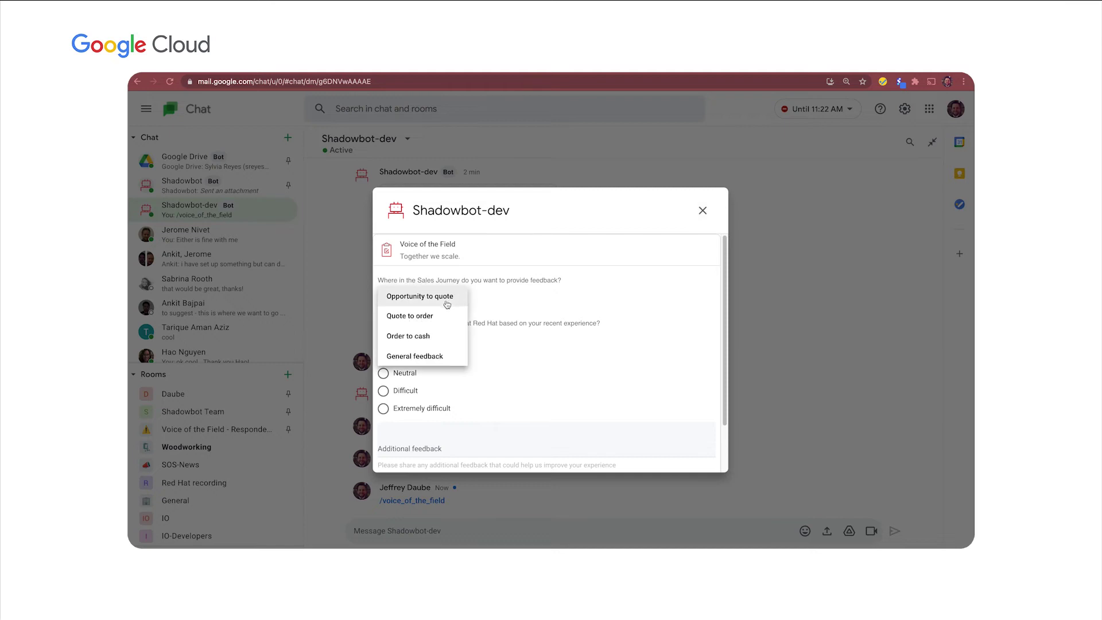
left_click(442, 316)
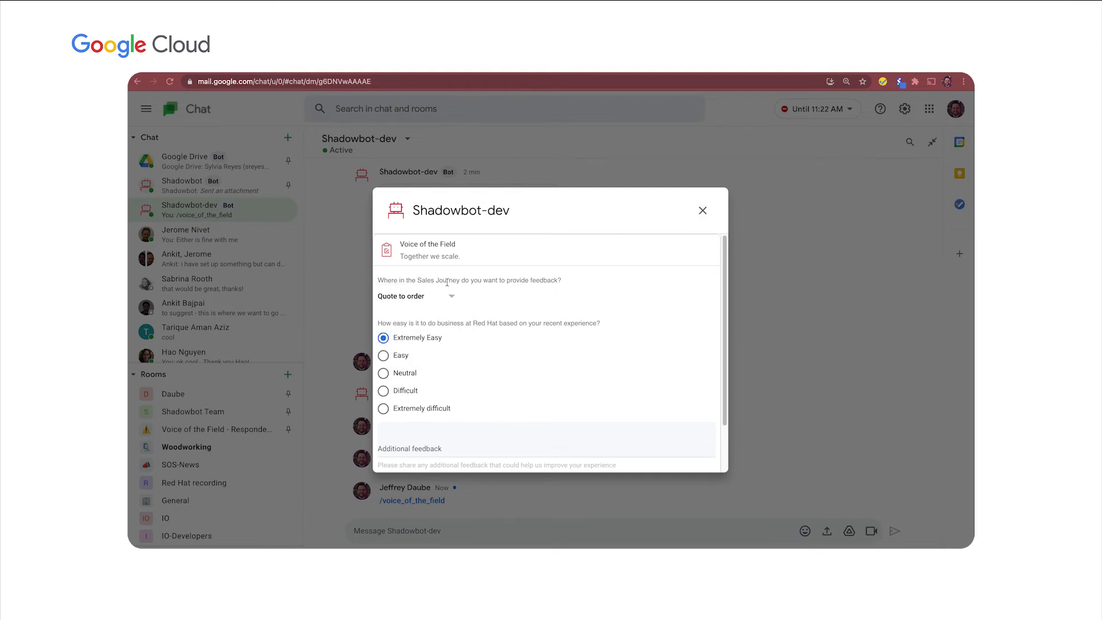
left_click(449, 297)
left_click(442, 318)
left_click(383, 408)
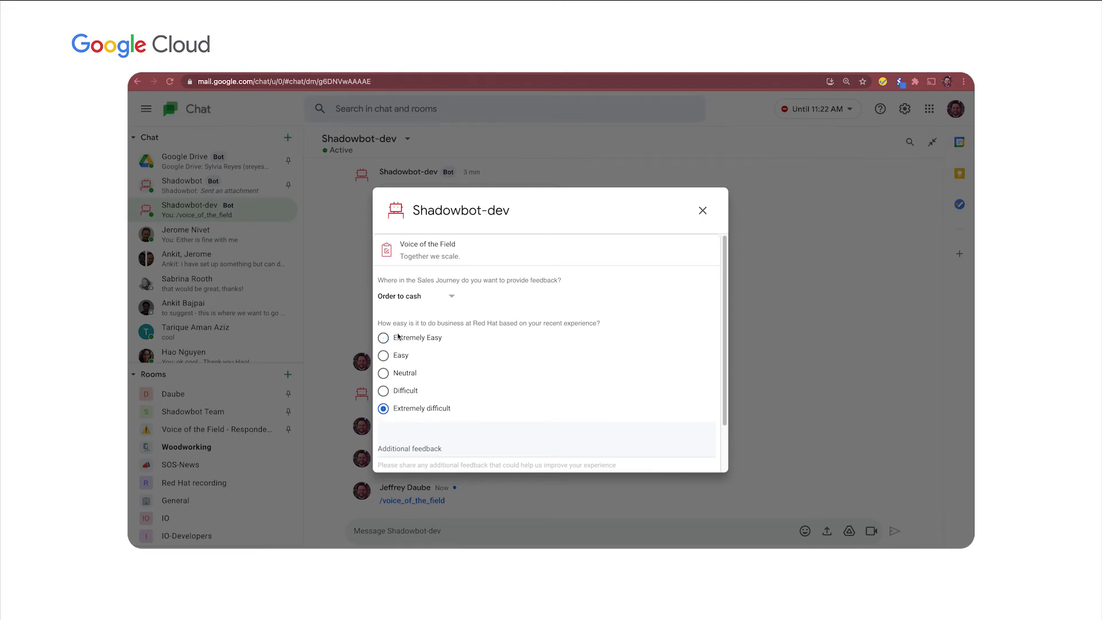
left_click(421, 449)
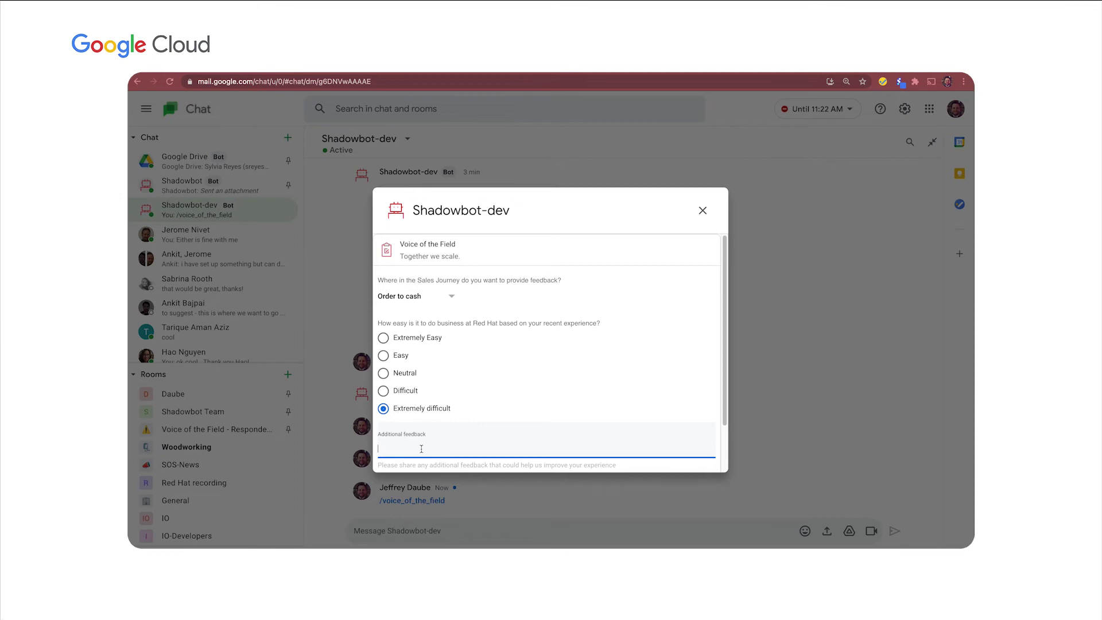
type("The process simply took too long")
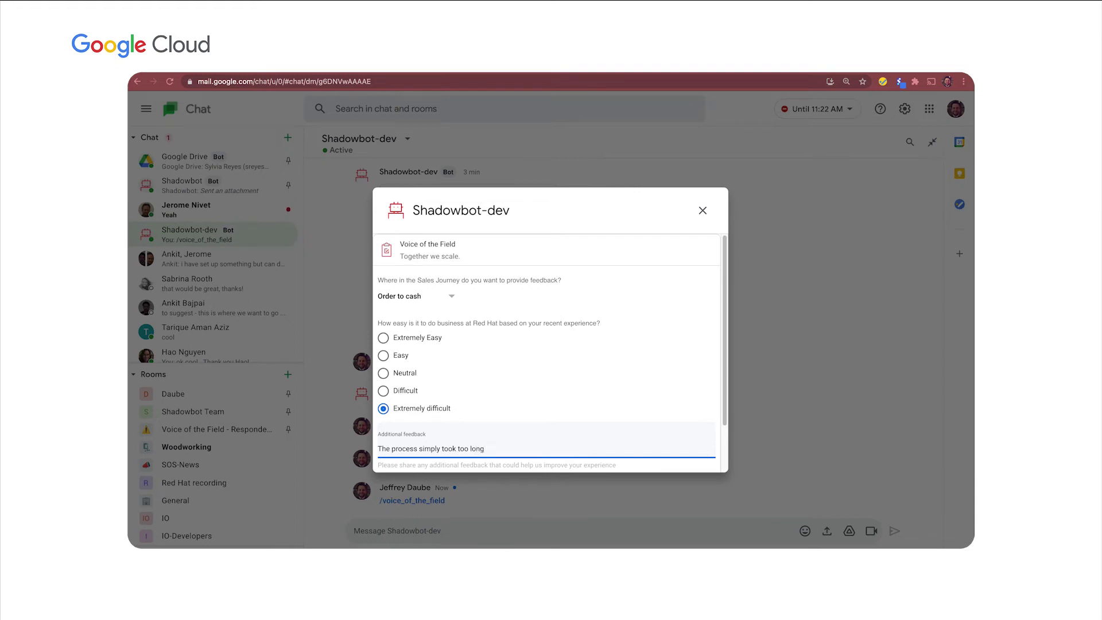
scroll(482, 381, "down", 2)
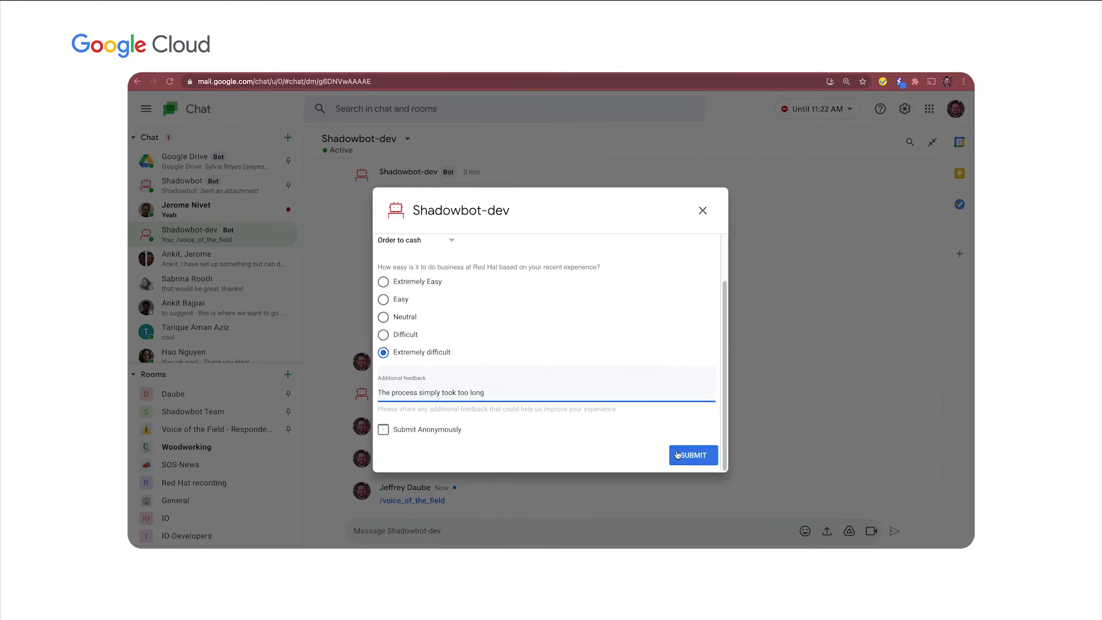
left_click(696, 453)
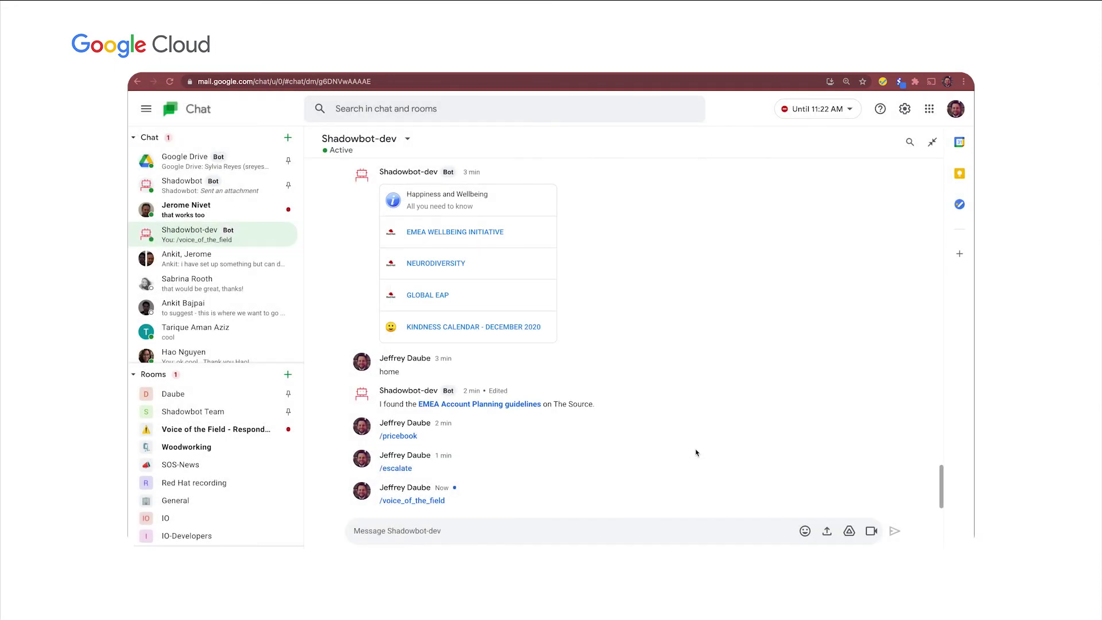
Check the detractor alert in Voice of the Field - Responders, then return to Shadowbot.
left_click(234, 429)
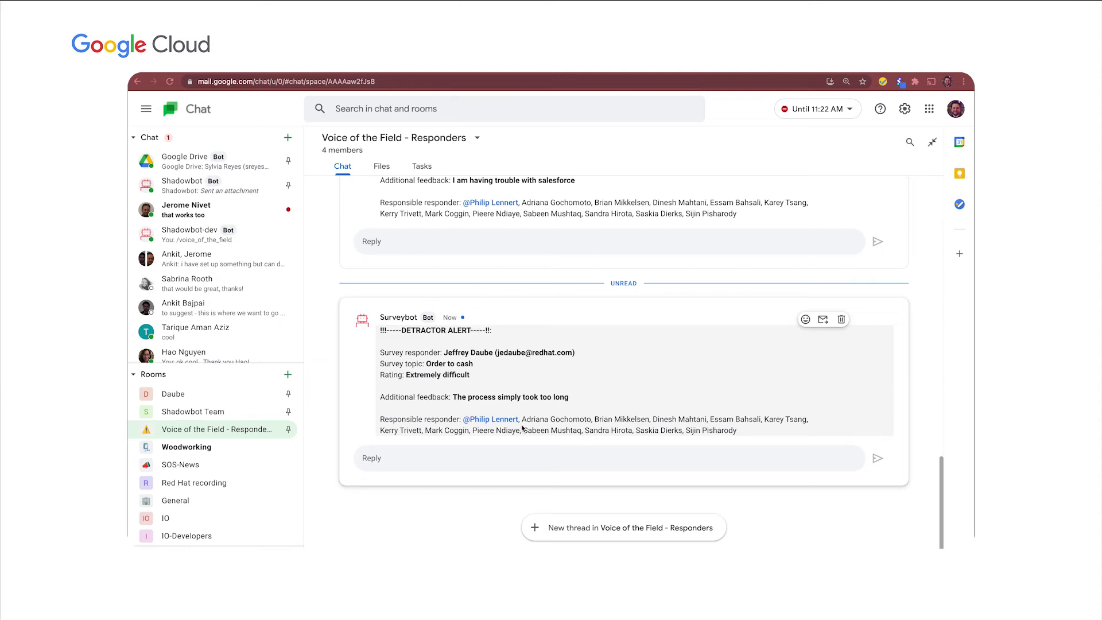
left_click(201, 185)
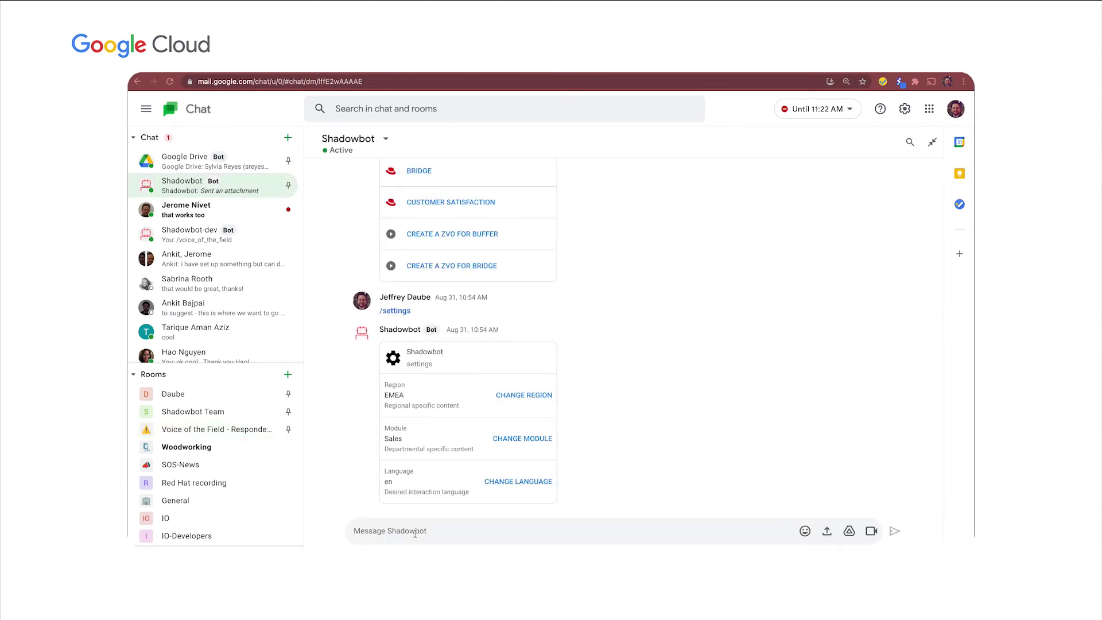
Switch to the Shadowbot-dev conversation and send the /settings command.
left_click(415, 534)
type("/")
key("Down")
key("Down")
key("Down")
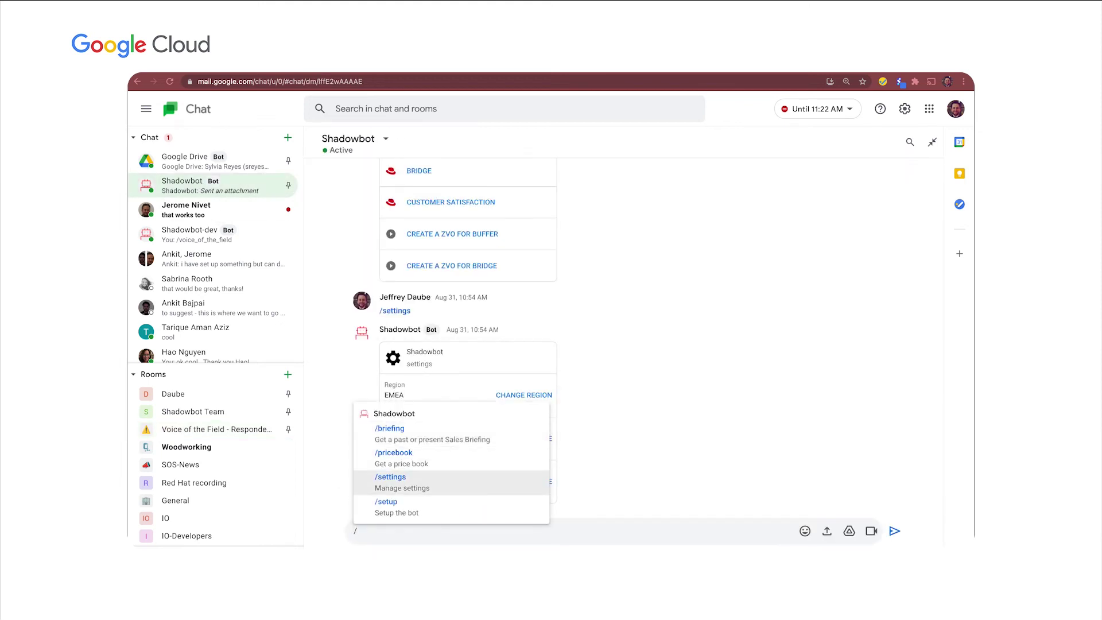
left_click(189, 234)
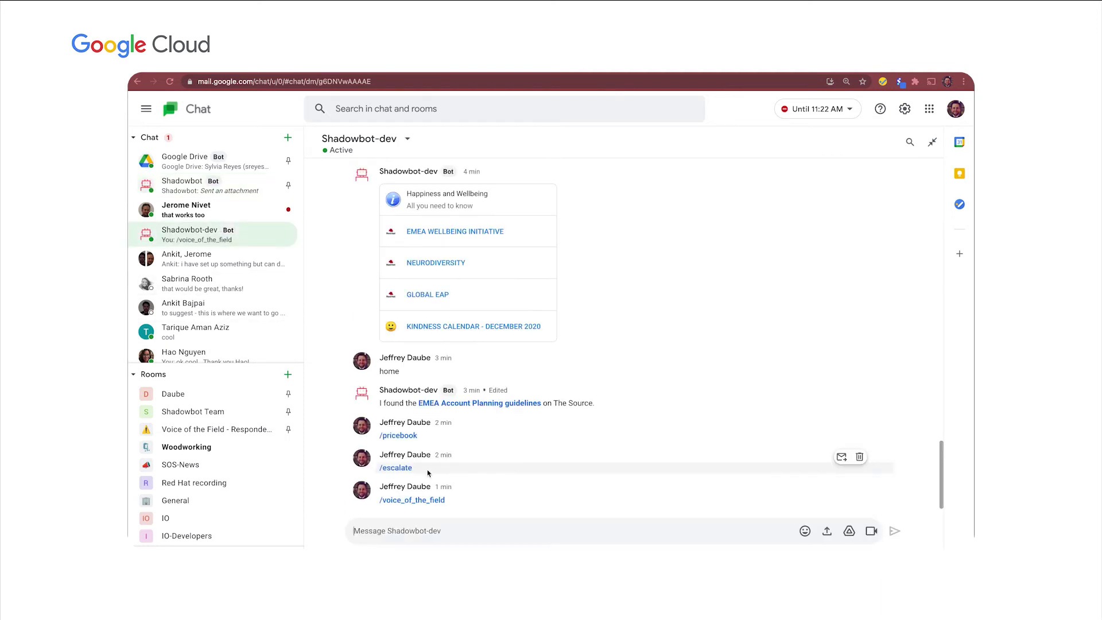
left_click(431, 531)
type("/")
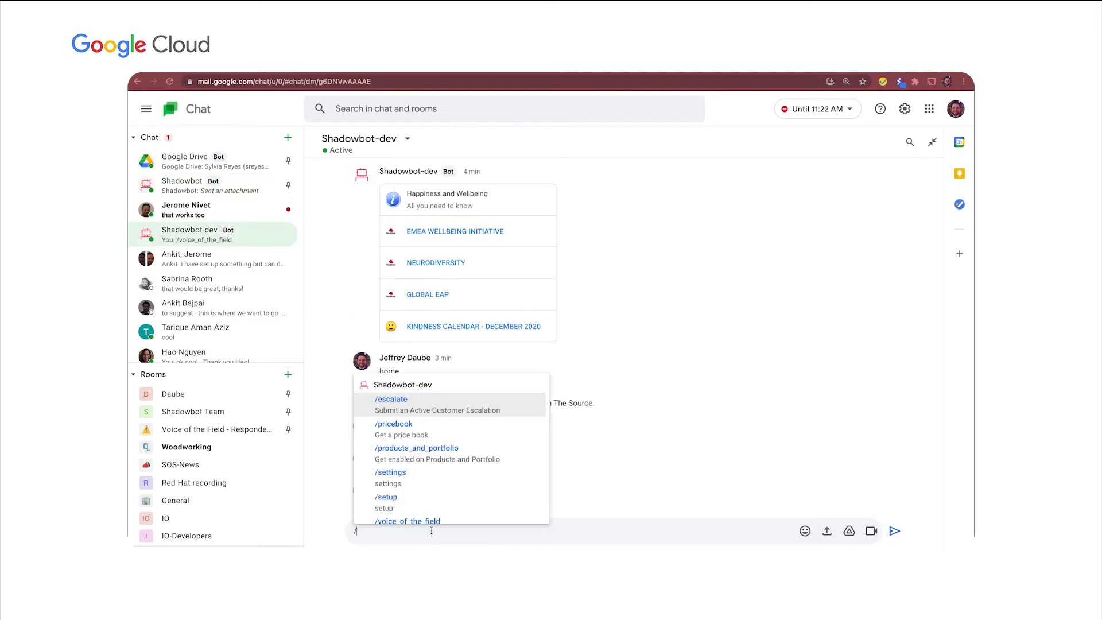
left_click(420, 489)
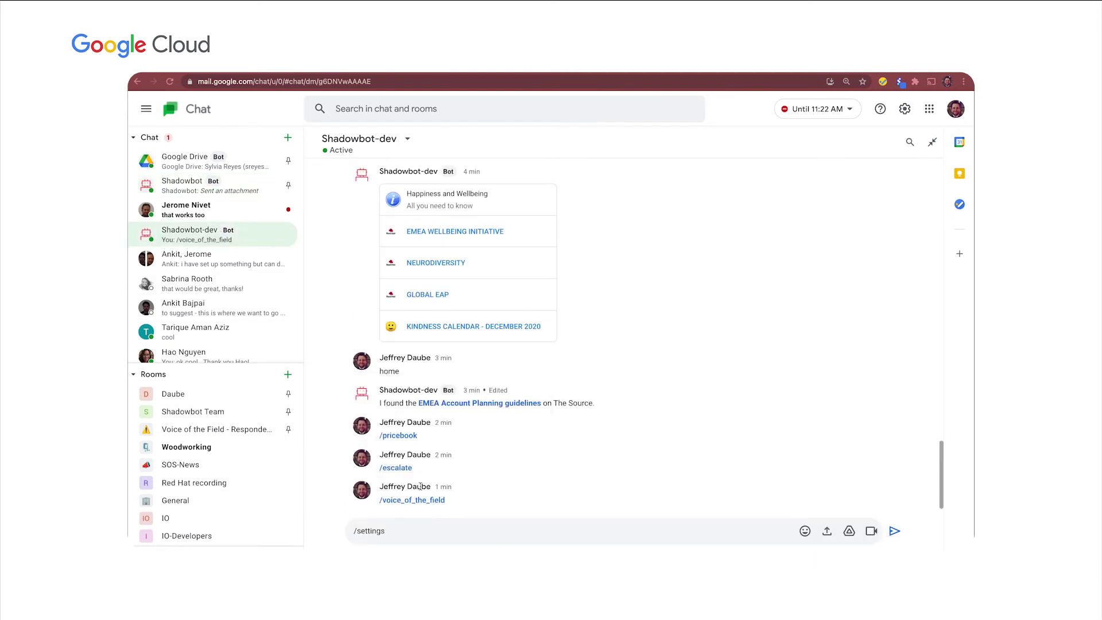
key("Return")
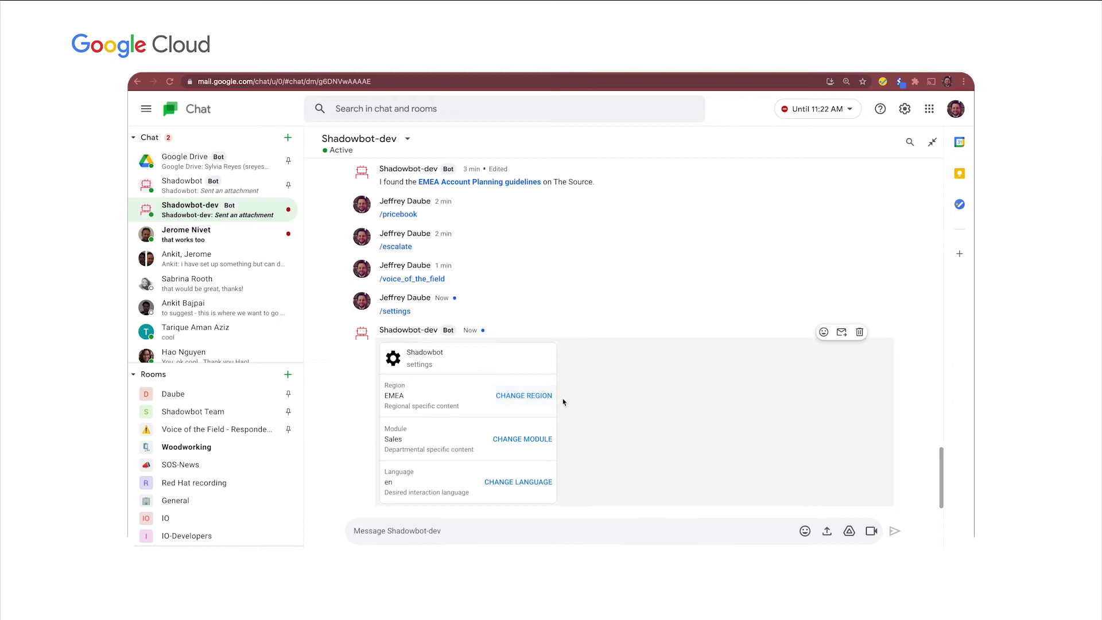
Keep region EMEA and switch the module to Customer Experience + Engagement, then back to Sales.
left_click(534, 397)
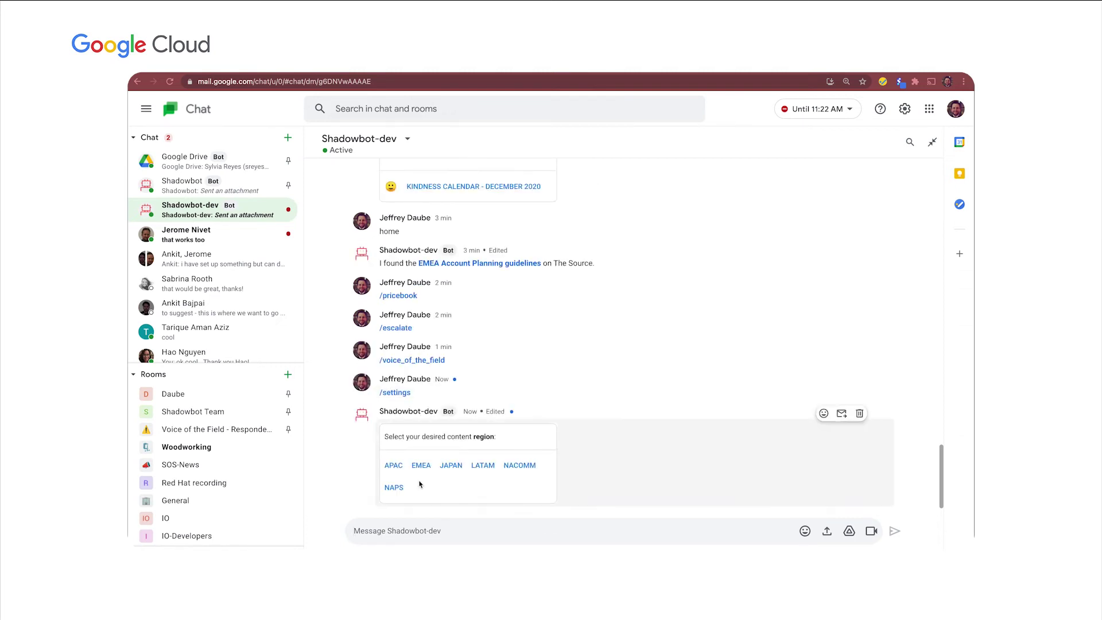
left_click(423, 469)
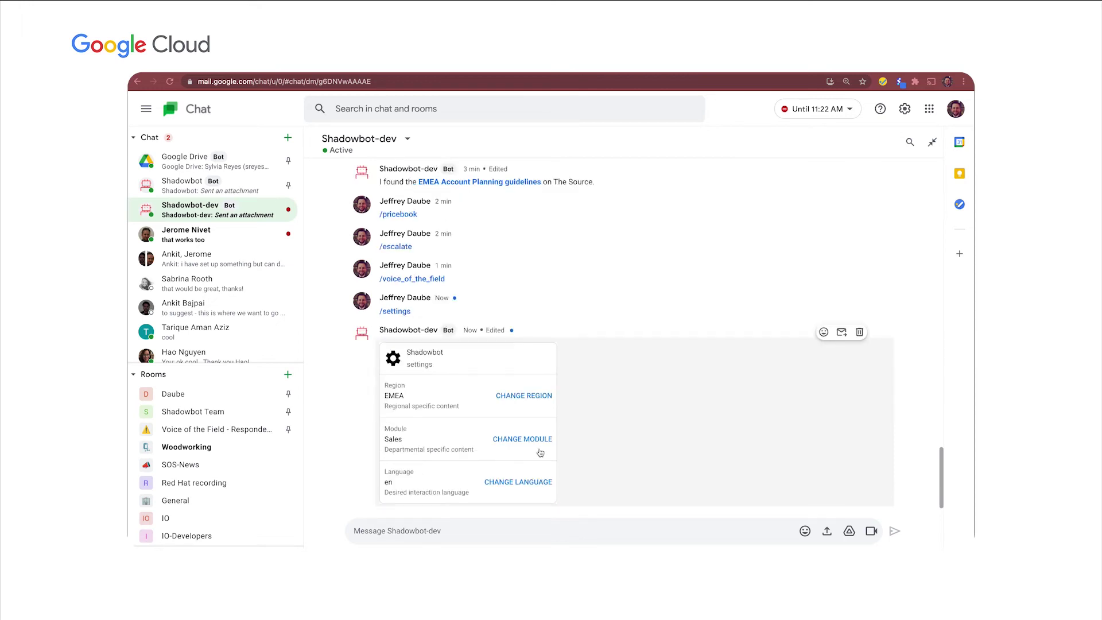
left_click(537, 445)
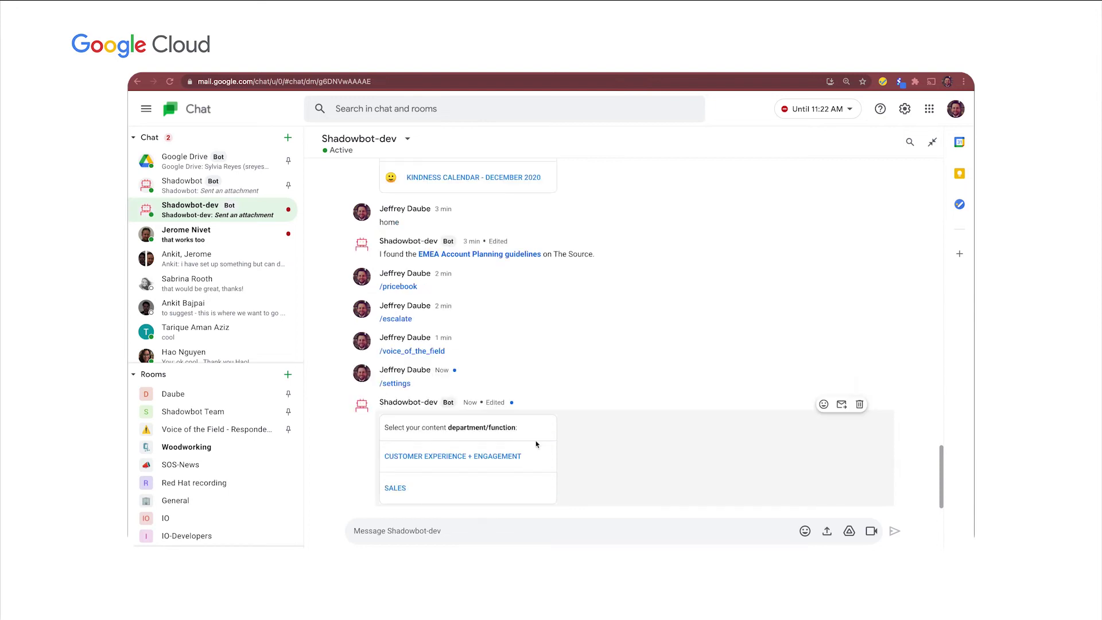
left_click(481, 458)
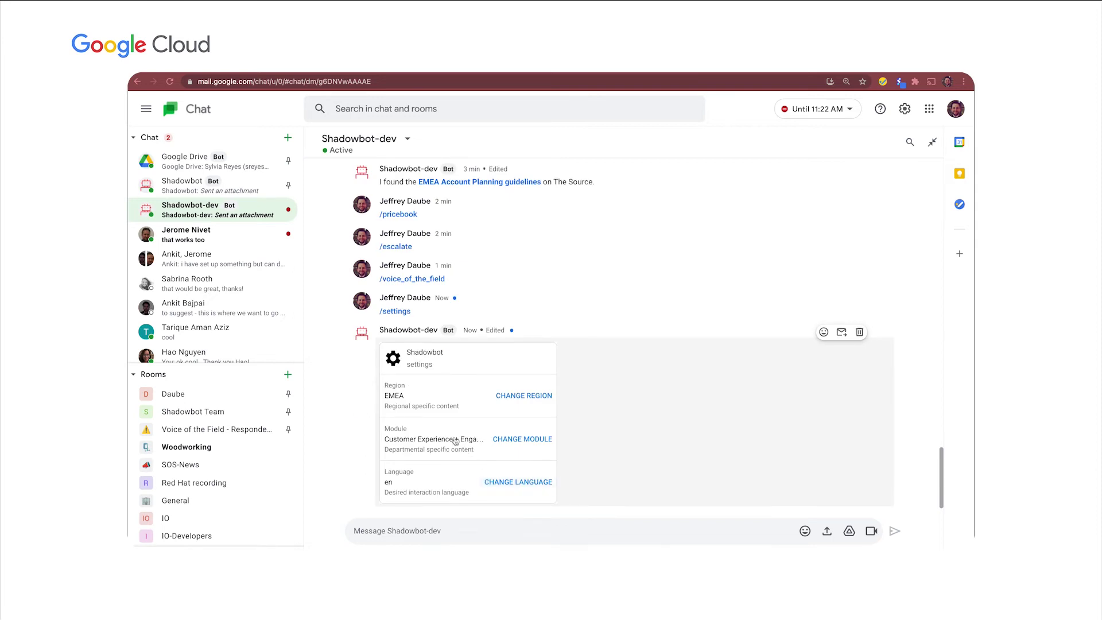
left_click(518, 442)
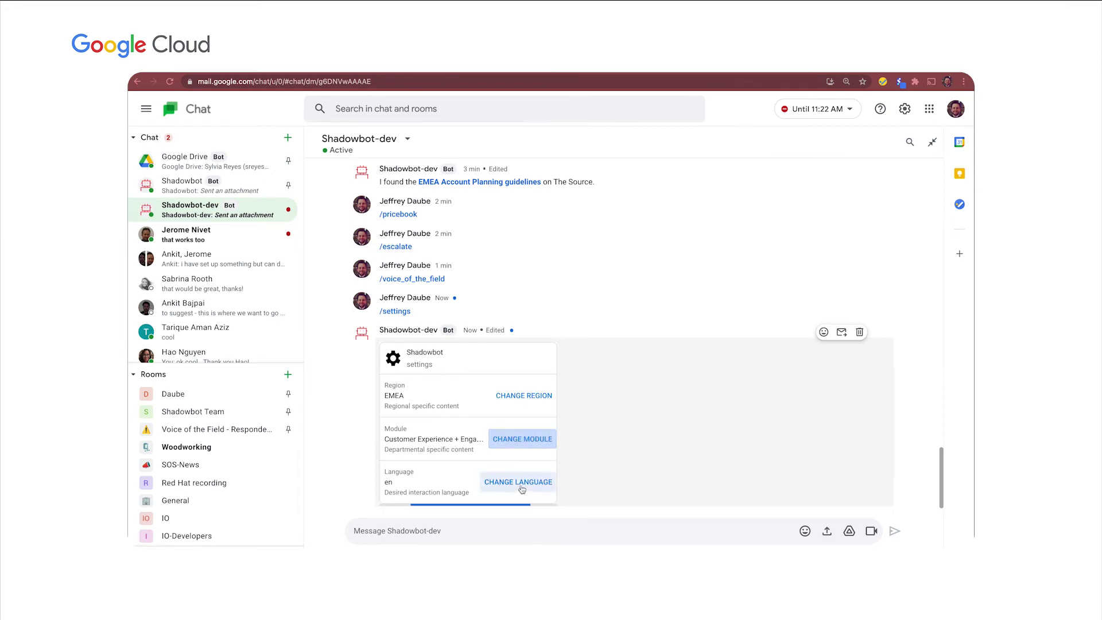
left_click(394, 488)
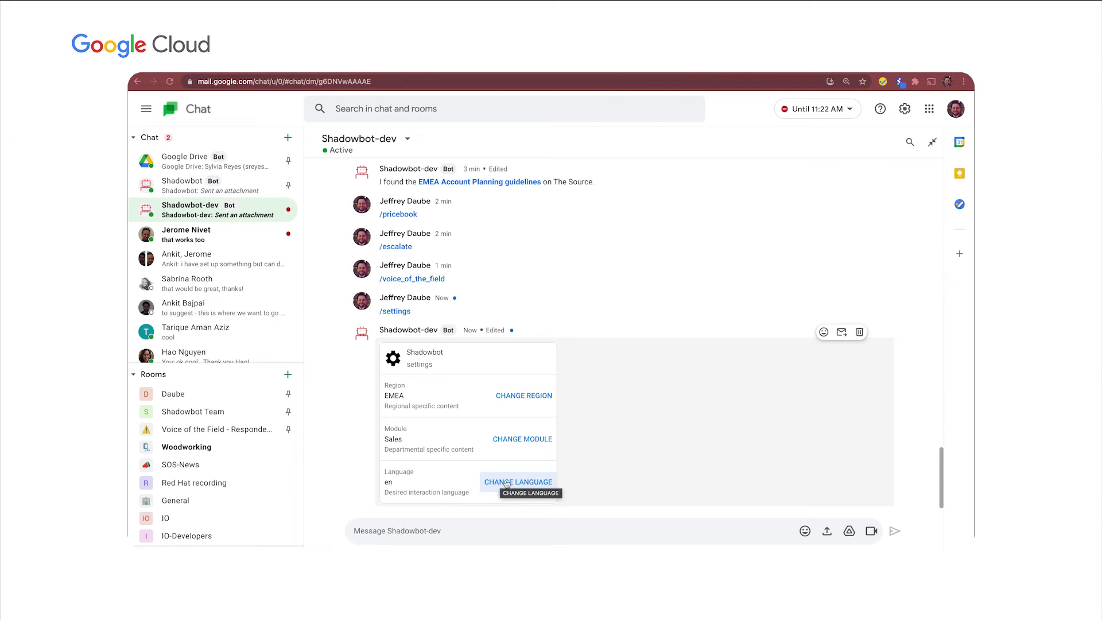
Change the bot's interaction language to German.
left_click(505, 484)
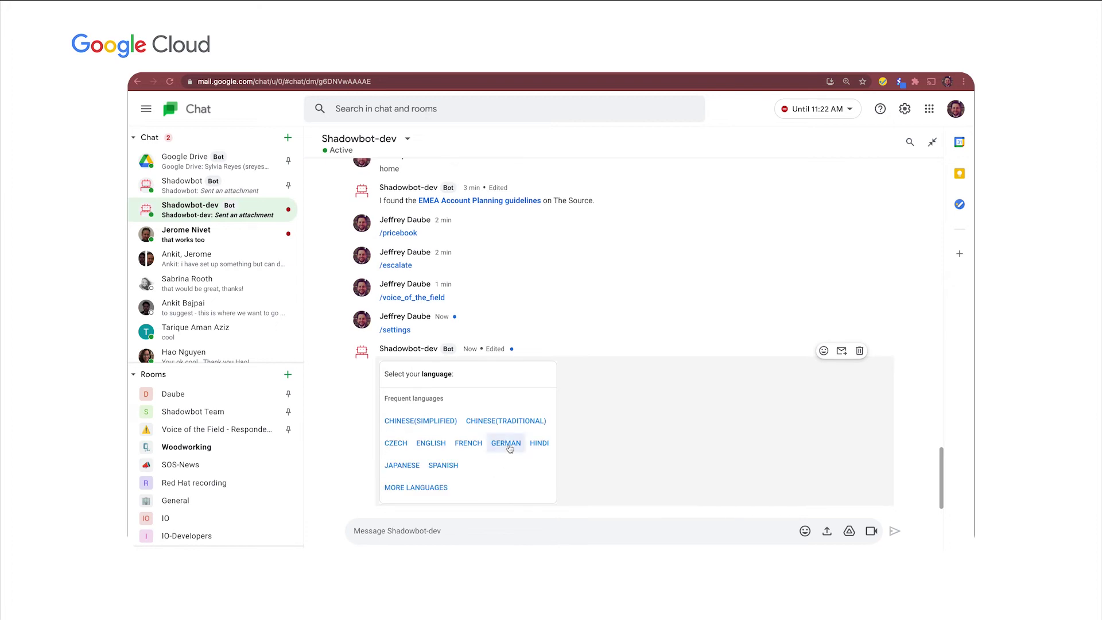
left_click(509, 447)
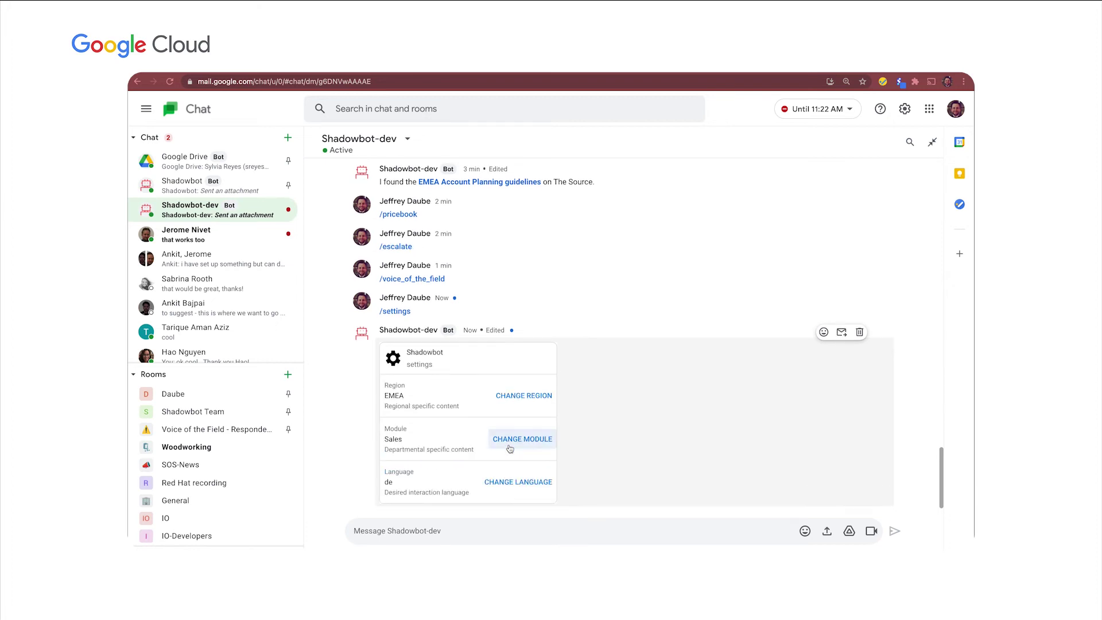
left_click(431, 536)
Ask Shadowbot-dev 'what is zvo' to get its answer in German.
type("what is zvo")
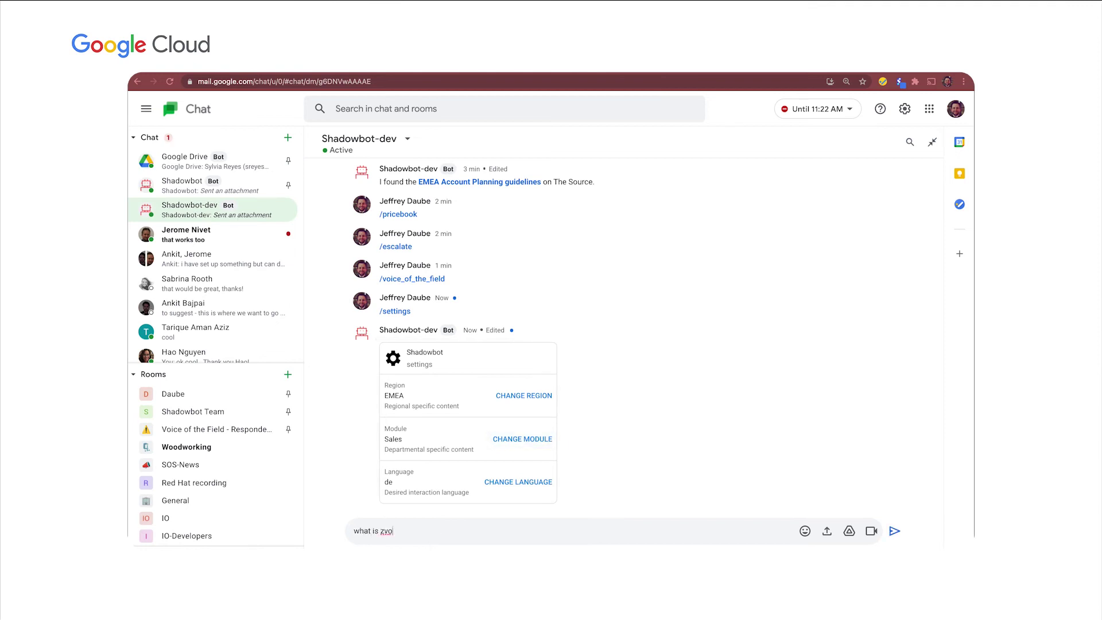
key("Return")
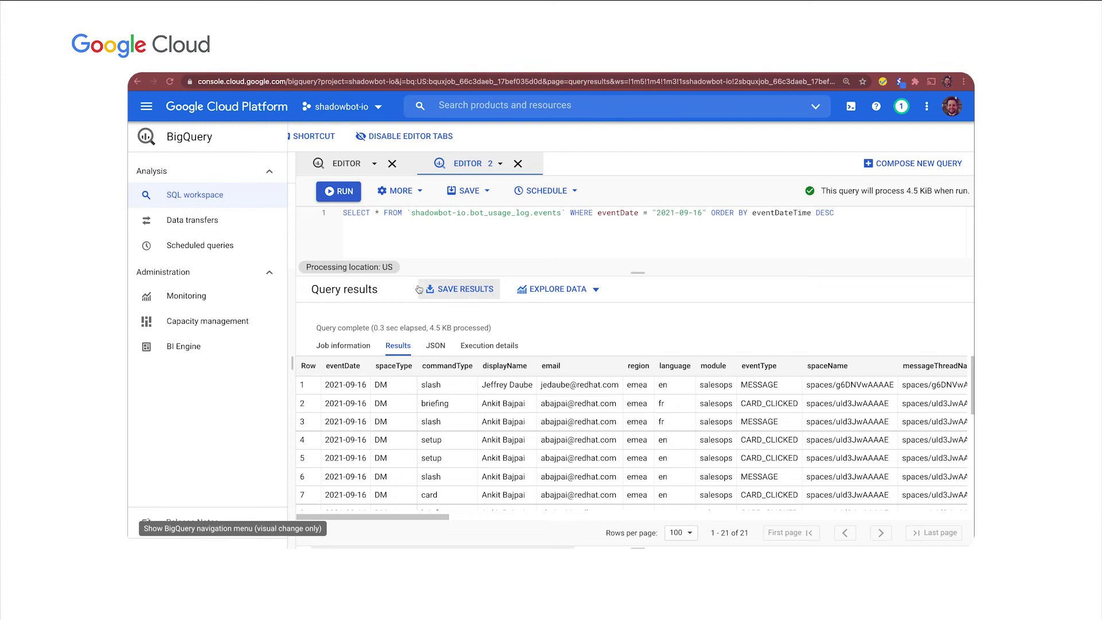
Rerun the bot usage log query and highlight row 1's language 'de' and message 'what is zvo'.
left_click(342, 196)
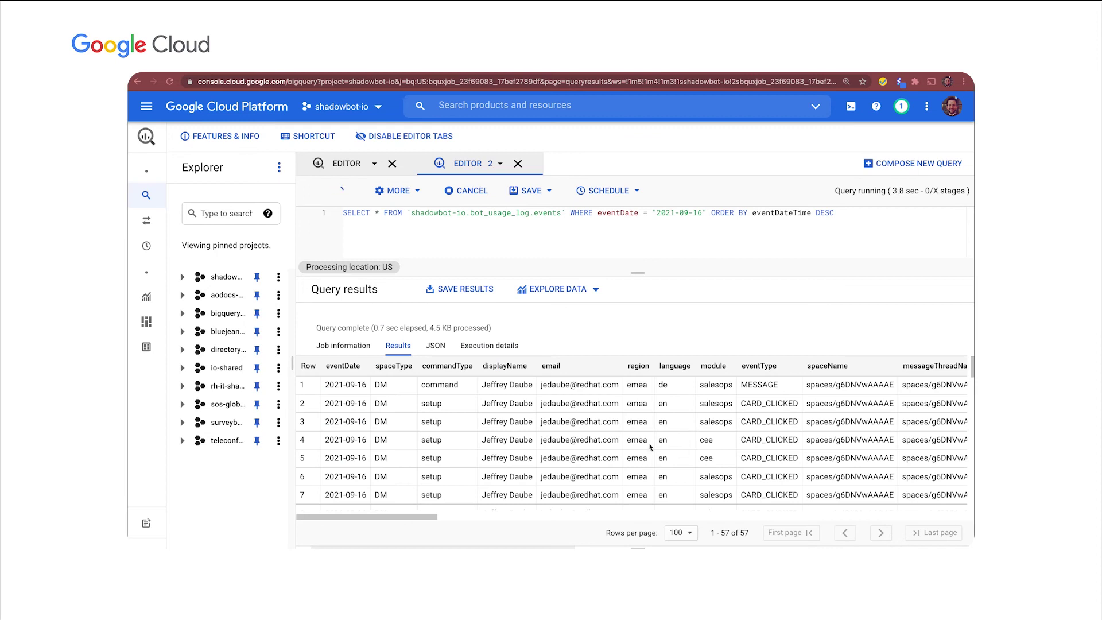
left_click_drag(299, 384, 583, 396)
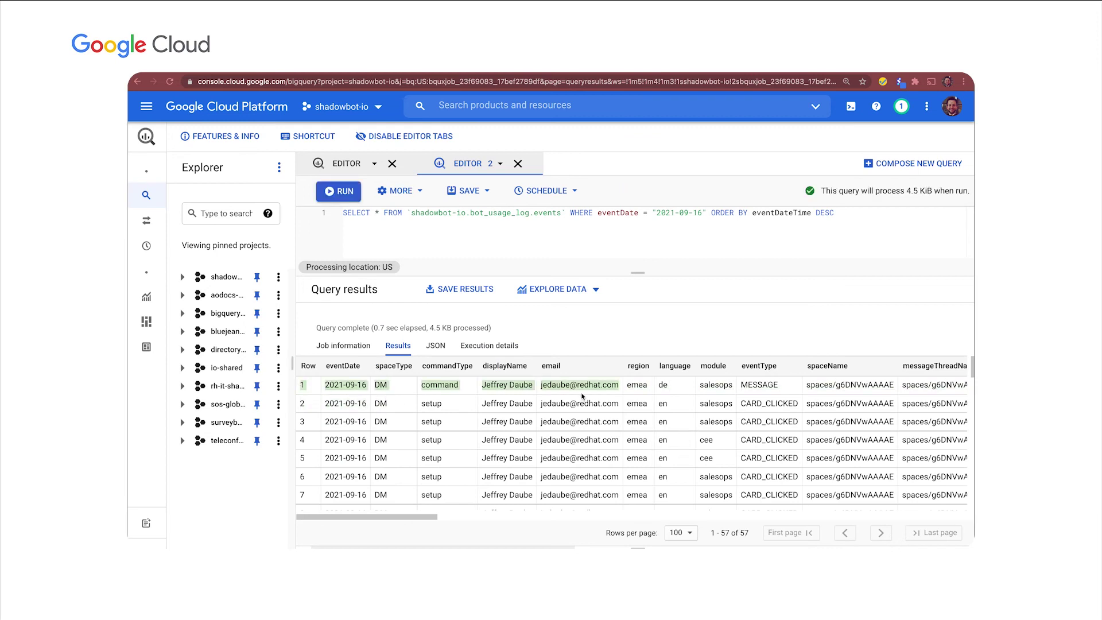
double_click(661, 385)
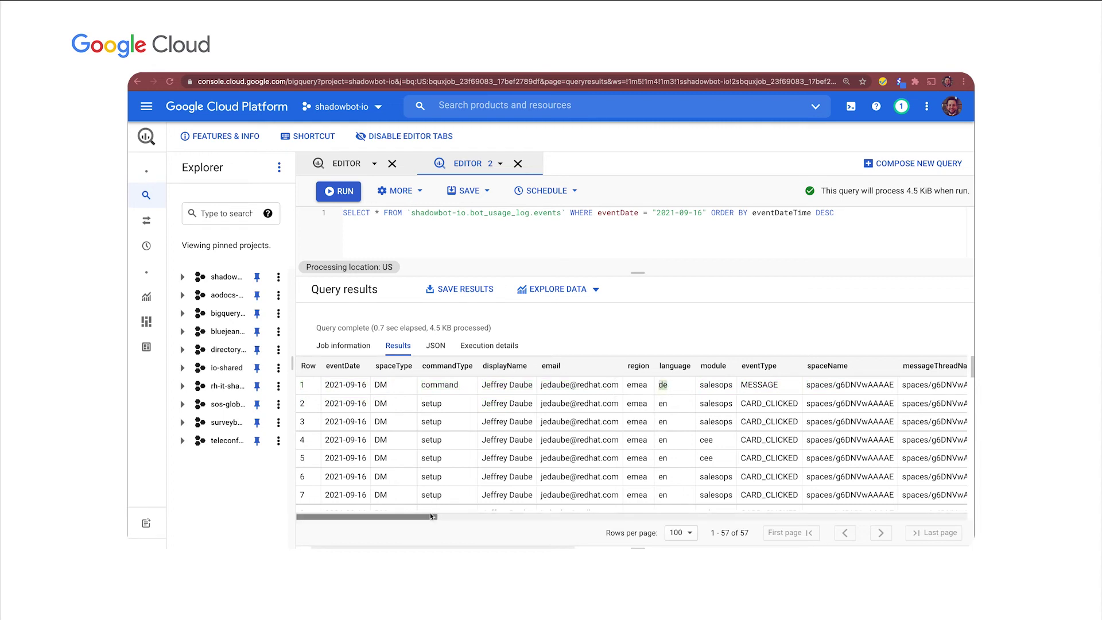
left_click_drag(429, 515, 553, 533)
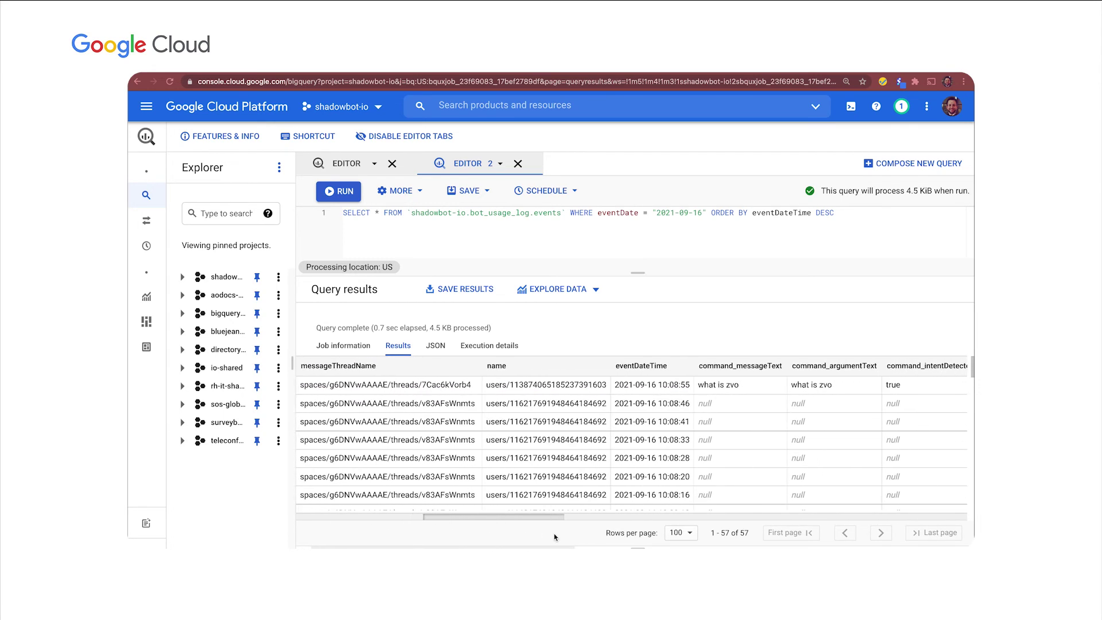
left_click_drag(740, 385, 696, 388)
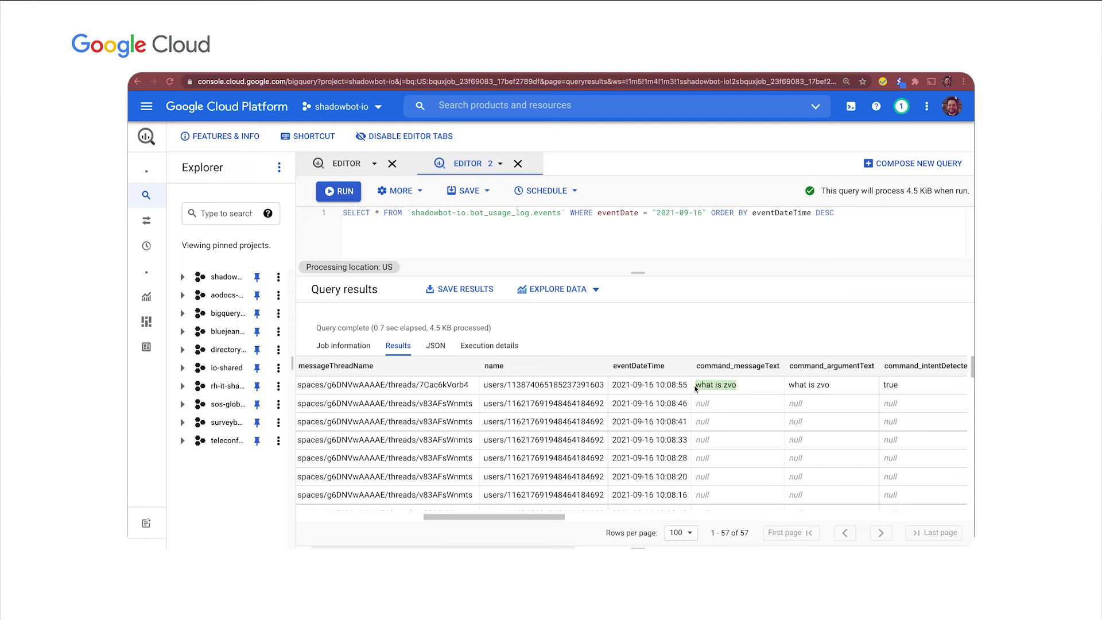